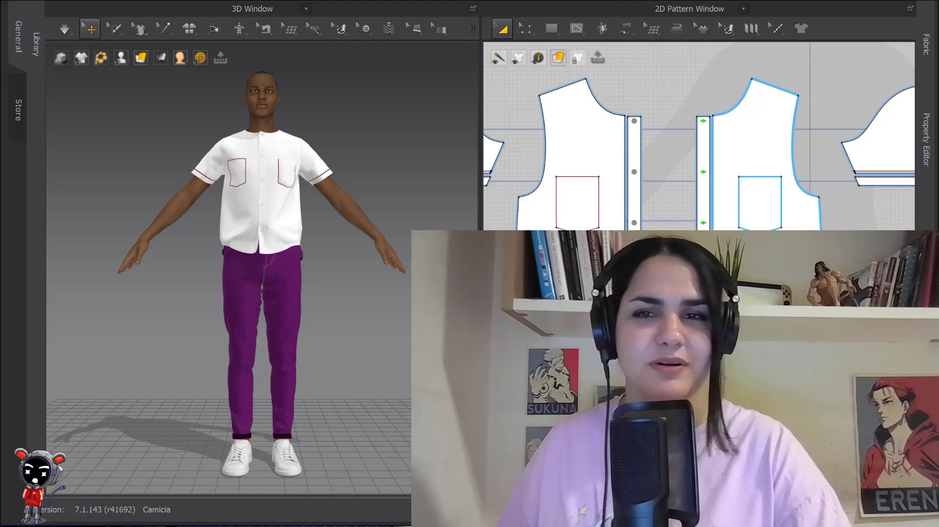
{"action": "left_click", "coordinate": [685, 186]}
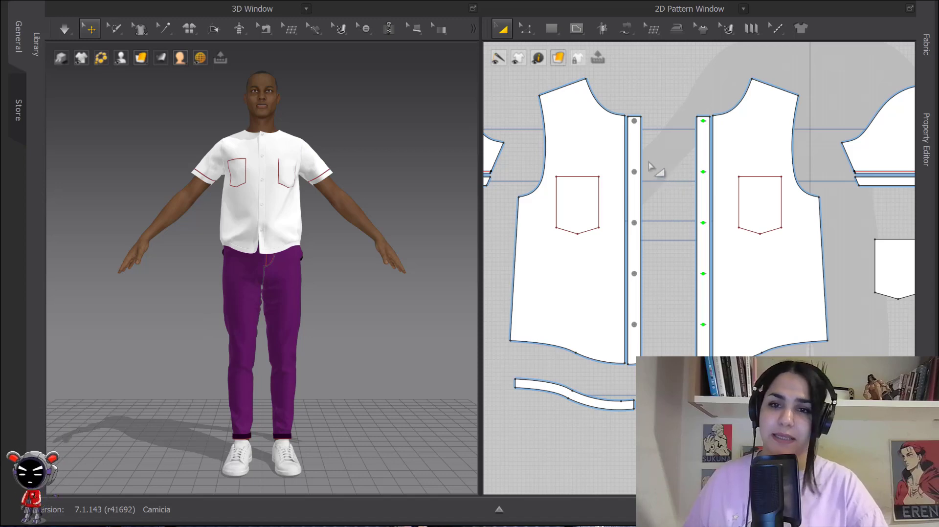
{"action": "left_click", "coordinate": [214, 29]}
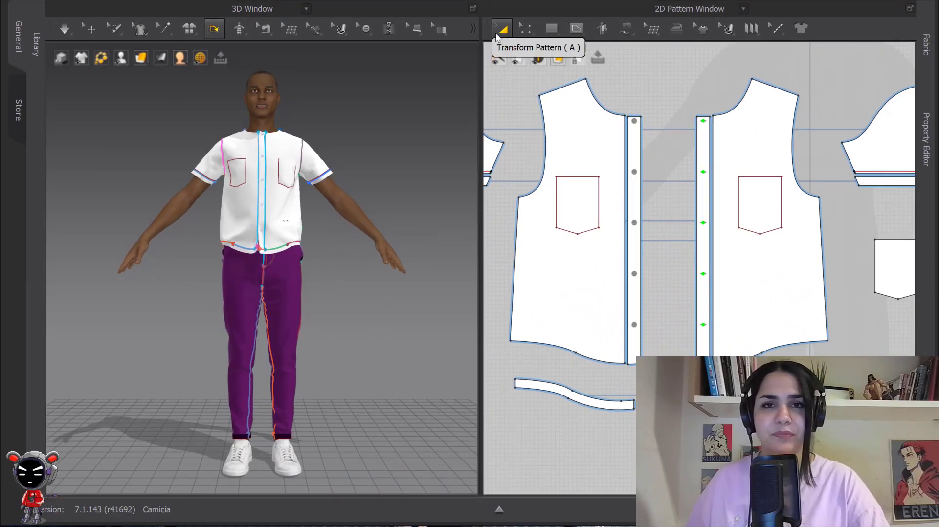
{"action": "left_click", "coordinate": [552, 29]}
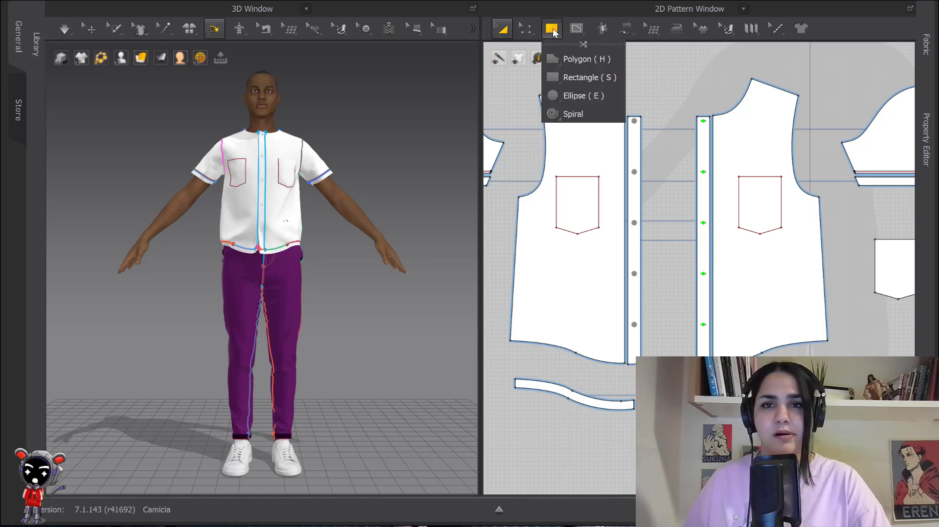
{"action": "left_click", "coordinate": [554, 32]}
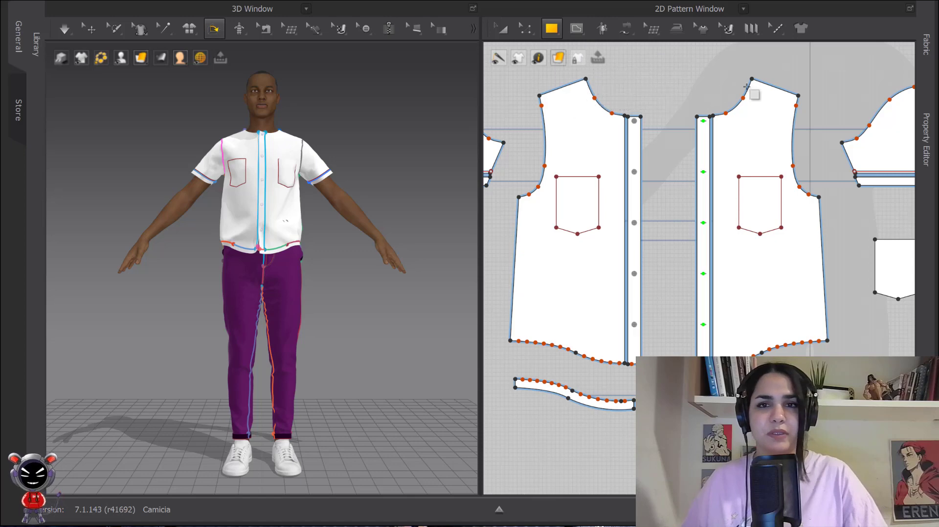
{"action": "left_click", "coordinate": [504, 29]}
{"action": "scroll", "coordinate": [680, 108], "scroll_direction": "down", "scroll_amount": 3}
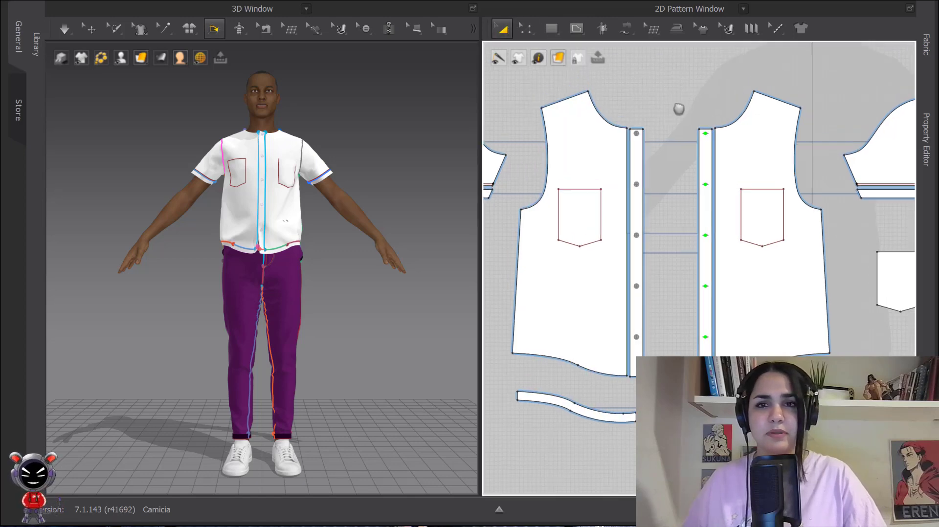
{"action": "middle_click_drag", "start_coordinate": [667, 115], "coordinate": [690, 149]}
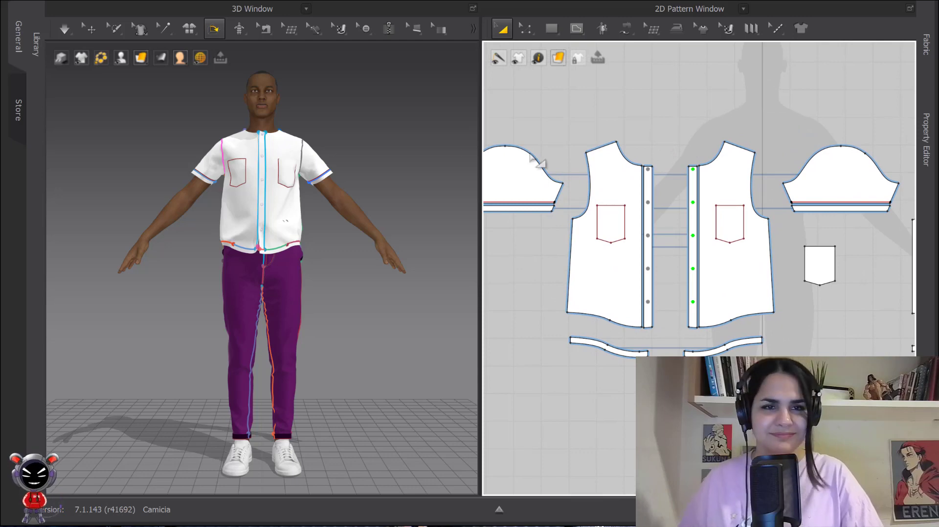
{"action": "right_click_drag", "start_coordinate": [283, 119], "coordinate": [288, 142]}
{"action": "scroll", "coordinate": [286, 142], "scroll_direction": "up", "scroll_amount": 3}
{"action": "middle_click_drag", "start_coordinate": [288, 143], "coordinate": [305, 245]}
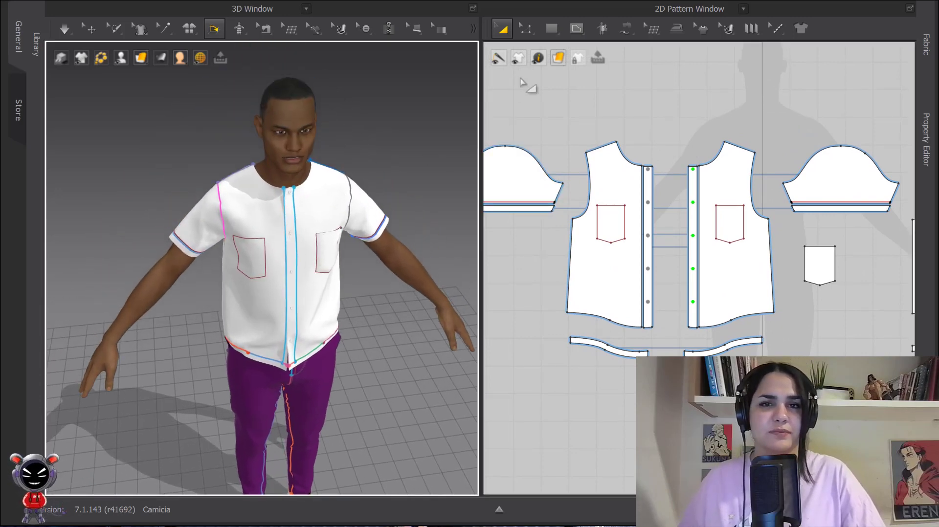
{"action": "left_click", "coordinate": [503, 30]}
{"action": "left_click", "coordinate": [552, 28]}
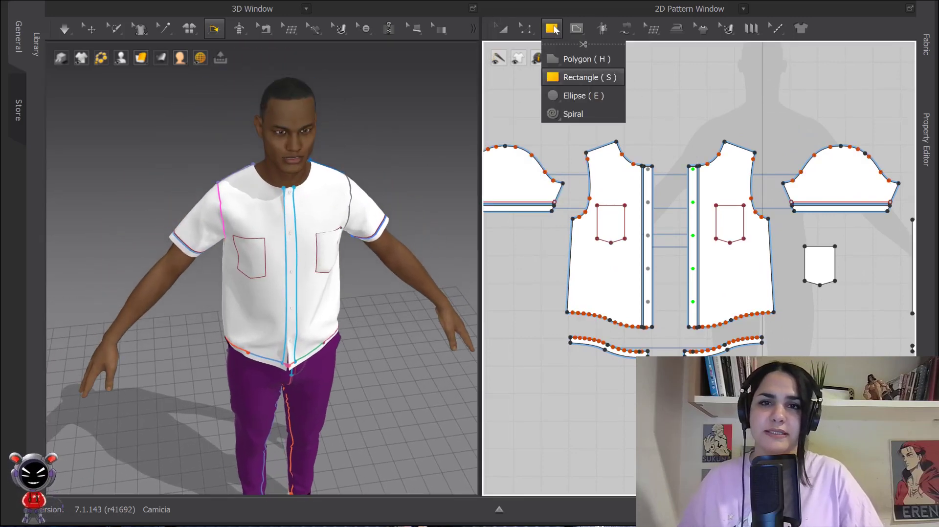
{"action": "left_click", "coordinate": [583, 77]}
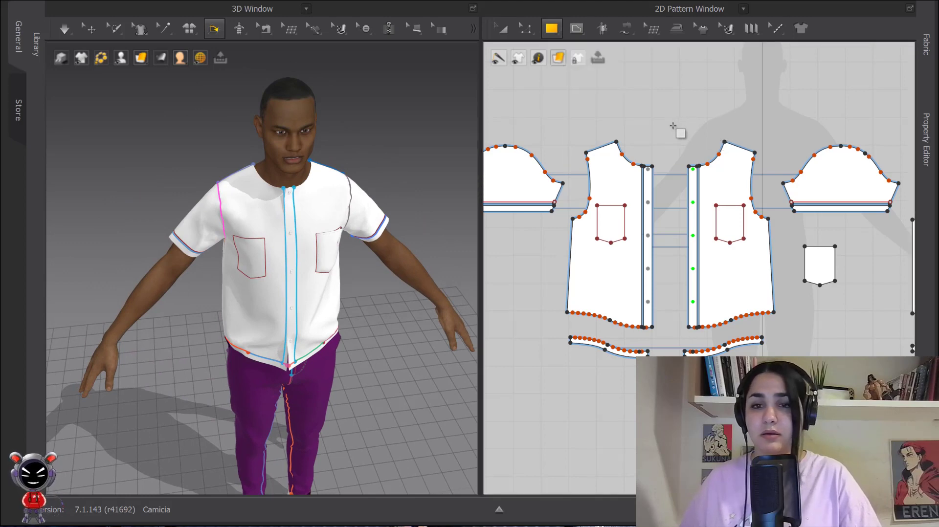
Select the neckline curve of the front shirt pattern with the Edit Pattern tool to check its length.
{"action": "key", "text": "z"}
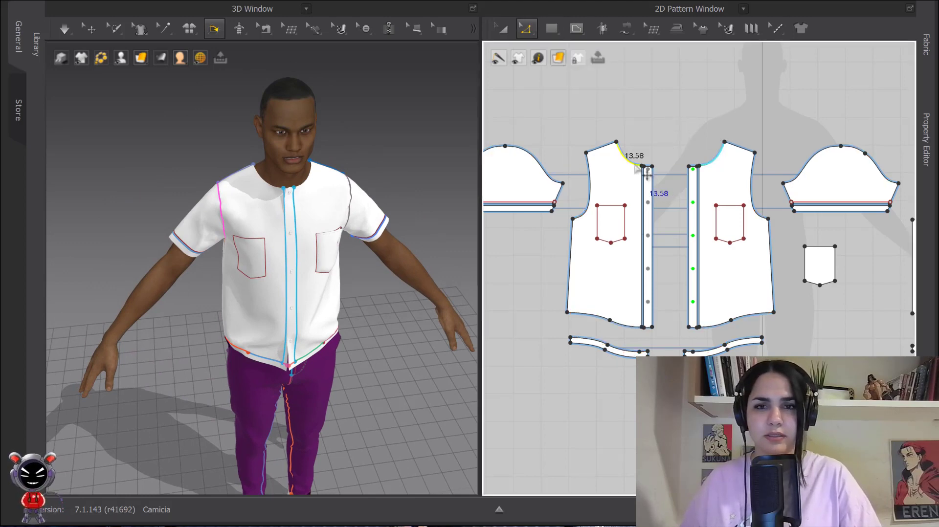
{"action": "scroll", "coordinate": [651, 177], "scroll_direction": "up", "scroll_amount": 3}
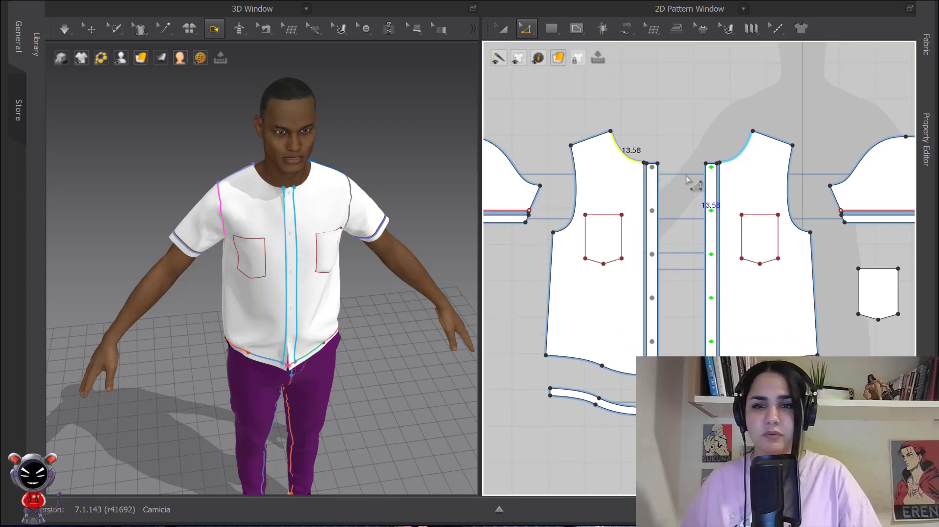
{"action": "middle_click_drag", "start_coordinate": [675, 144], "coordinate": [674, 196]}
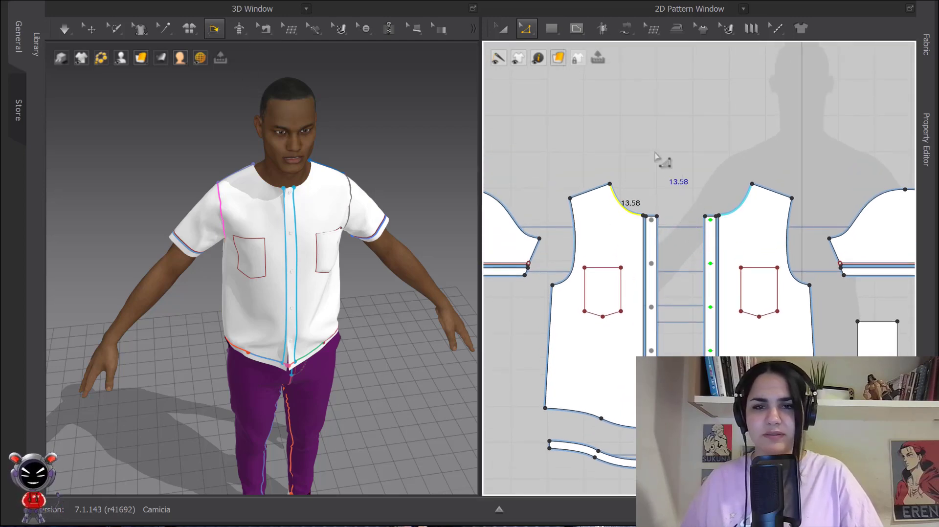
{"action": "scroll", "coordinate": [636, 208], "scroll_direction": "up", "scroll_amount": 3}
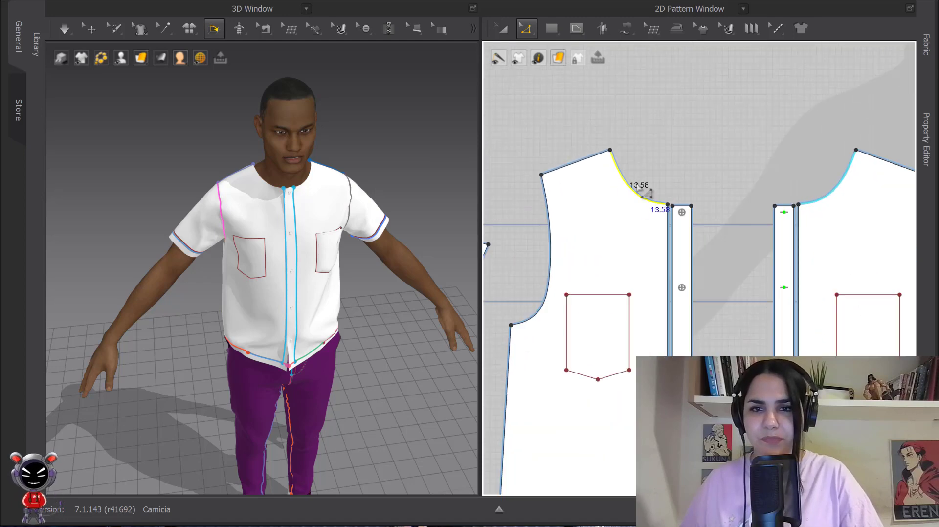
{"action": "left_click", "coordinate": [647, 202]}
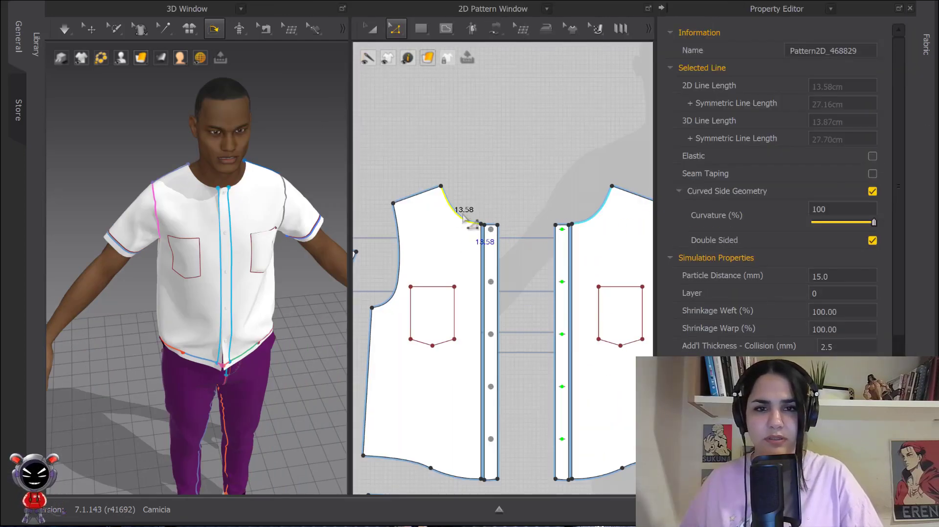
{"action": "scroll", "coordinate": [495, 238], "scroll_direction": "up", "scroll_amount": 5}
{"action": "middle_click_drag", "start_coordinate": [518, 236], "coordinate": [479, 116]}
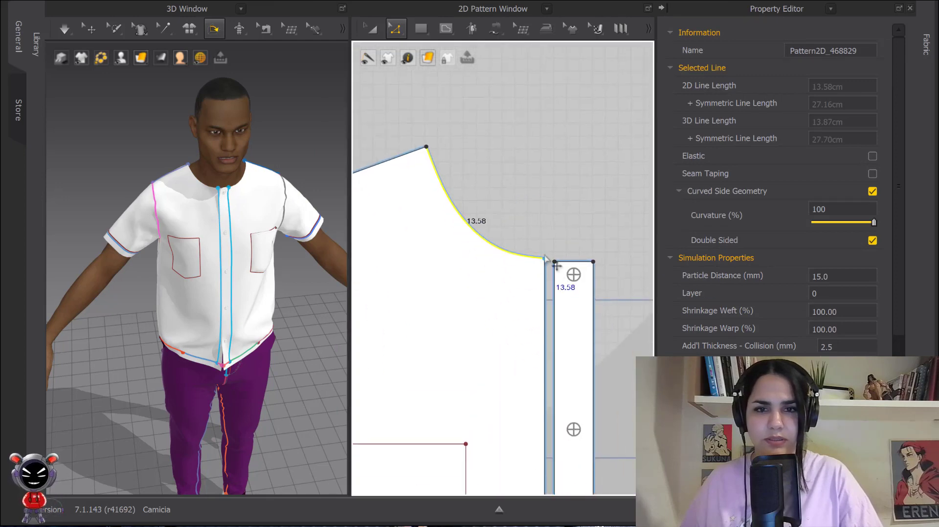
{"action": "scroll", "coordinate": [247, 201], "scroll_direction": "up", "scroll_amount": 3}
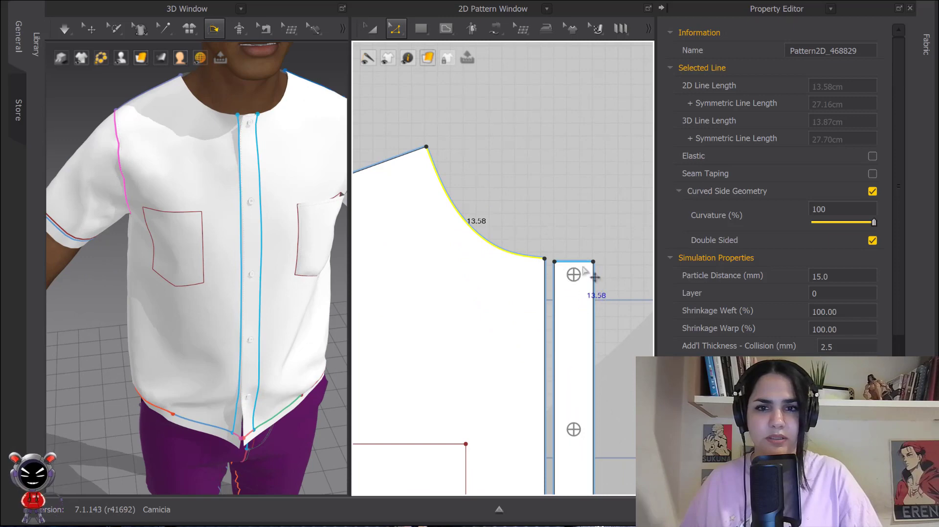
{"action": "scroll", "coordinate": [534, 217], "scroll_direction": "down", "scroll_amount": 2}
{"action": "middle_click_drag", "start_coordinate": [533, 217], "coordinate": [568, 274]}
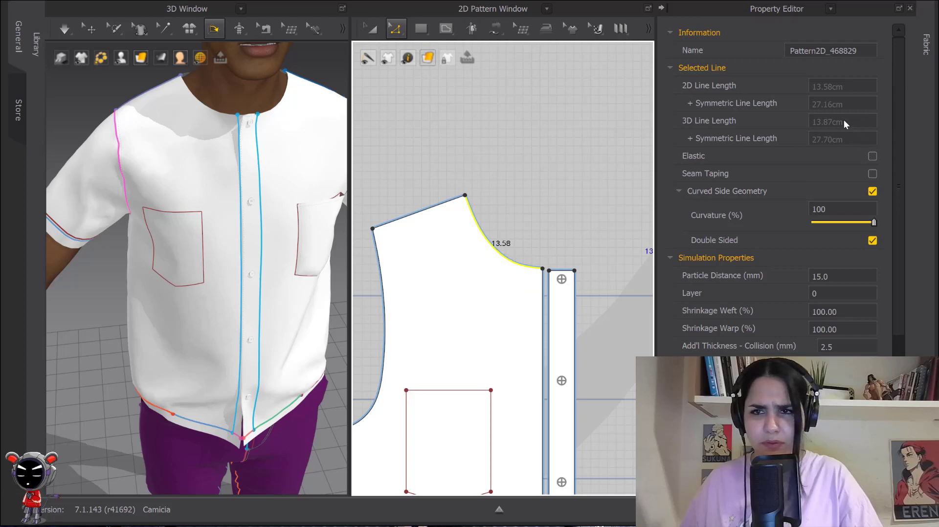
Add half of the back yoke's neckline curve to the front neckline selection to check their combined length.
{"action": "scroll", "coordinate": [539, 237], "scroll_direction": "down", "scroll_amount": 5}
{"action": "middle_click_drag", "start_coordinate": [556, 238], "coordinate": [393, 273]}
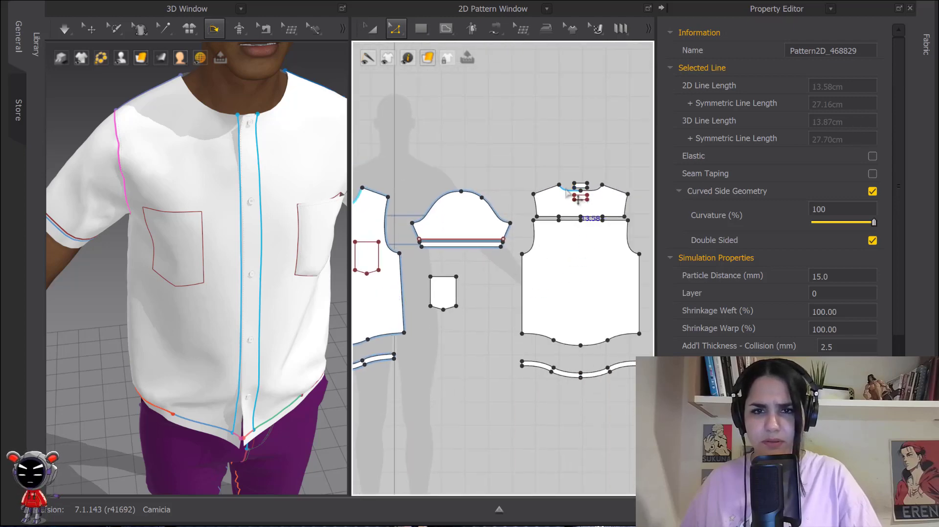
{"action": "left_click", "coordinate": [594, 190]}
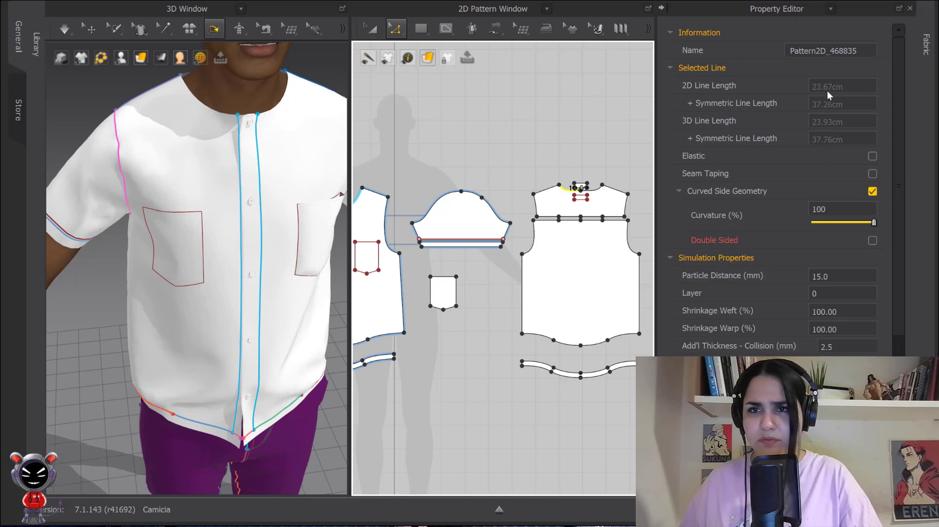
Create a rectangular collar pattern 23.67 cm wide and 10 cm high above the front shirt pieces.
{"action": "mouse_move", "coordinate": [477, 151]}
{"action": "middle_mouse_down"}
{"action": "mouse_move", "coordinate": [640, 166]}
{"action": "mouse_move", "coordinate": [481, 158]}
{"action": "middle_mouse_up"}
{"action": "scroll", "coordinate": [490, 195], "scroll_direction": "up", "scroll_amount": 4}
{"action": "left_click", "coordinate": [421, 30]}
{"action": "left_click", "coordinate": [447, 196]}
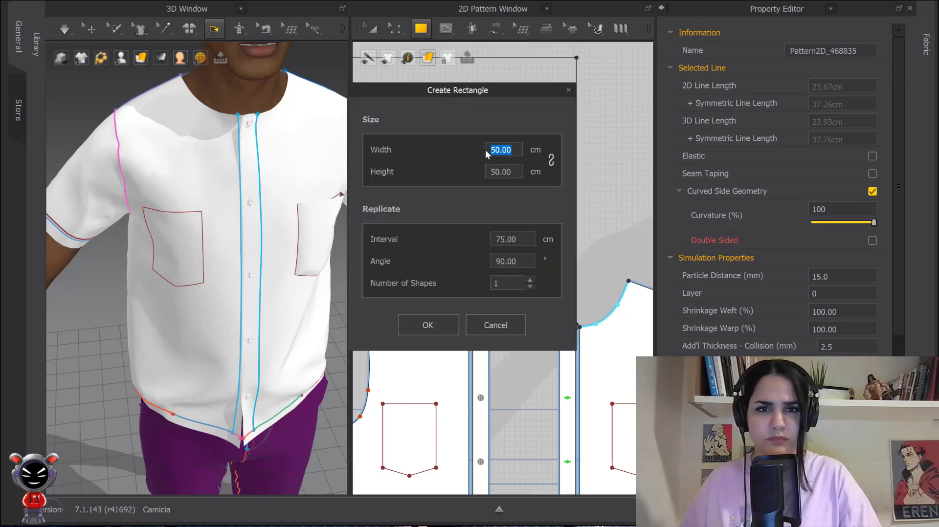
{"action": "type", "text": "23."}
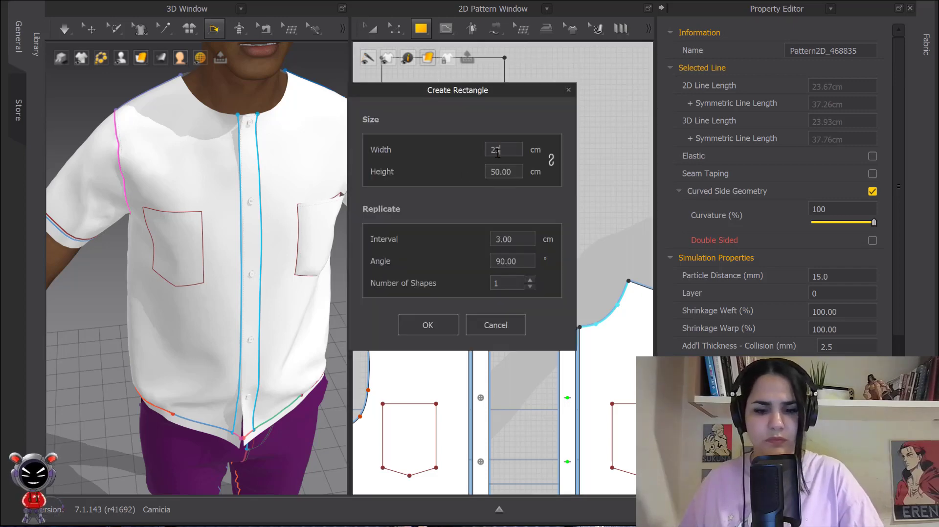
{"action": "type", "text": "67"}
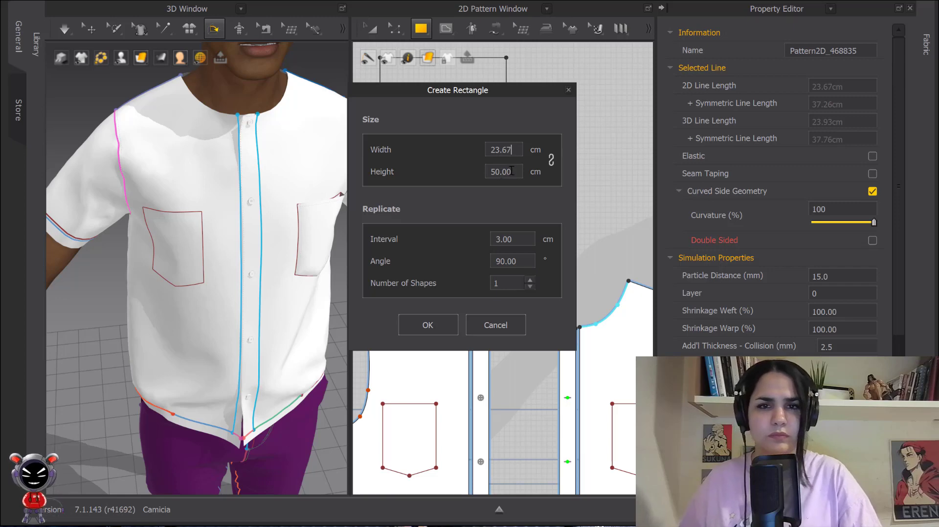
{"action": "key", "text": "Tab"}
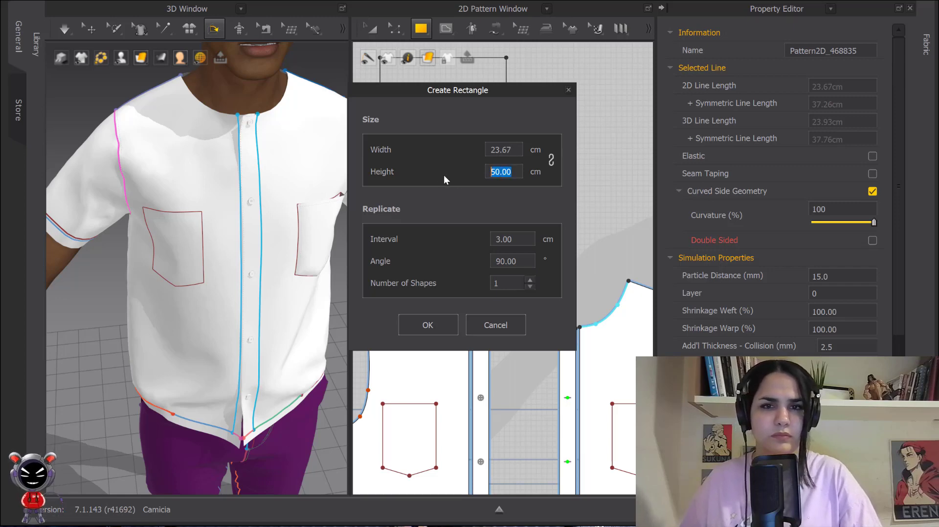
{"action": "type", "text": "10"}
{"action": "left_click", "coordinate": [428, 325]}
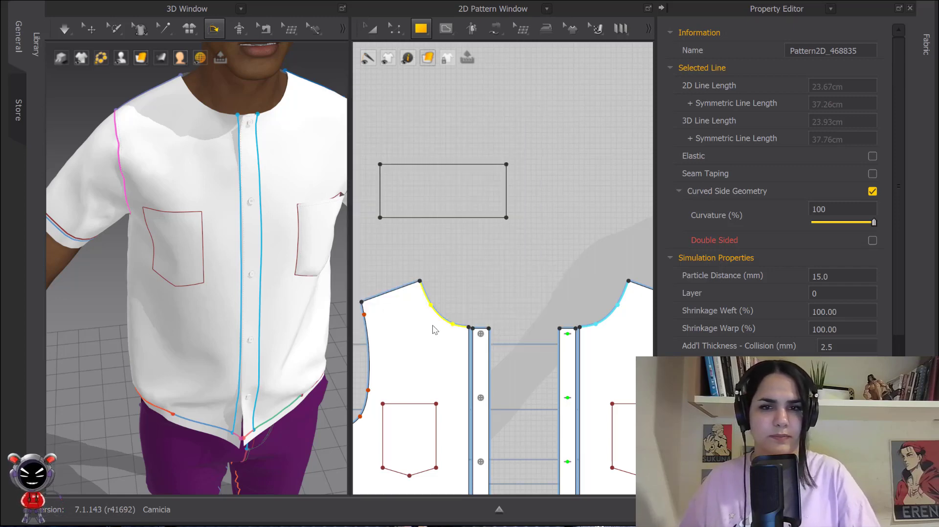
Move the collar rectangle's lower-right corner up 3 cm and shift its lower-left corner slightly outward.
{"action": "left_click_drag", "start_coordinate": [483, 215], "coordinate": [512, 208]}
{"action": "left_click", "coordinate": [558, 271]}
{"action": "key", "text": "z"}
{"action": "middle_click_drag", "start_coordinate": [545, 254], "coordinate": [531, 217]}
{"action": "scroll", "coordinate": [597, 270], "scroll_direction": "up", "scroll_amount": 4}
{"action": "left_click_drag", "start_coordinate": [599, 223], "coordinate": [598, 202]}
{"action": "right_click", "coordinate": [598, 202]}
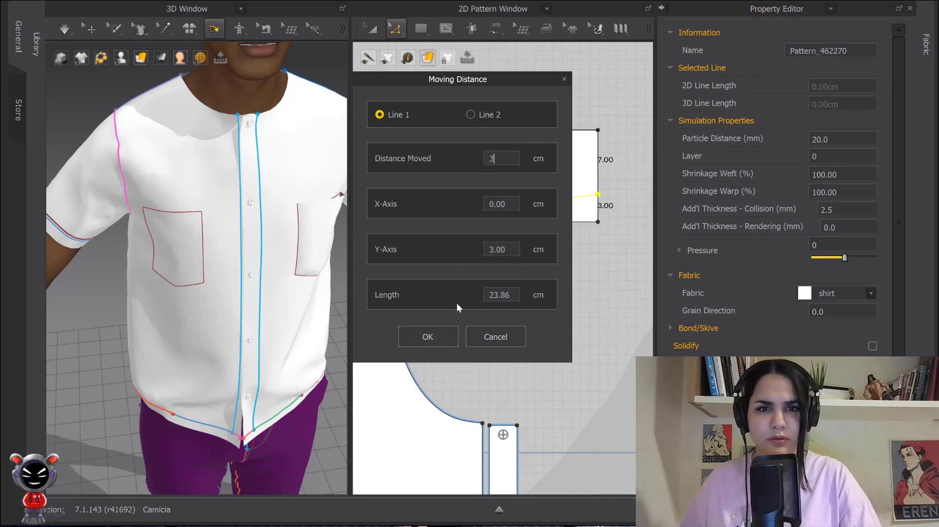
{"action": "left_click", "coordinate": [429, 337]}
{"action": "middle_click_drag", "start_coordinate": [386, 220], "coordinate": [453, 216]}
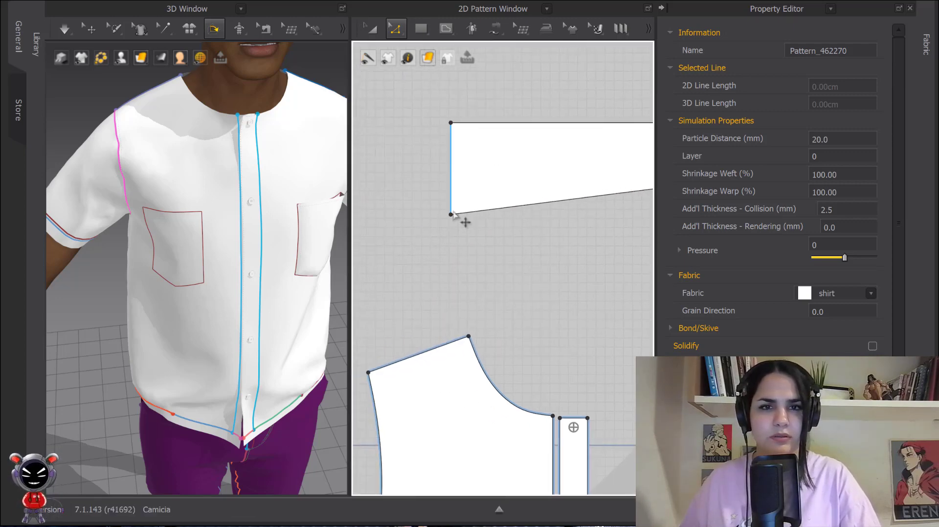
{"action": "left_click_drag", "start_coordinate": [452, 216], "coordinate": [442, 217]}
Offset the collar's upper edge as one extended internal line at a distance of 2.00 cm.
{"action": "middle_click_drag", "start_coordinate": [560, 191], "coordinate": [532, 185]}
{"action": "left_click", "coordinate": [540, 159]}
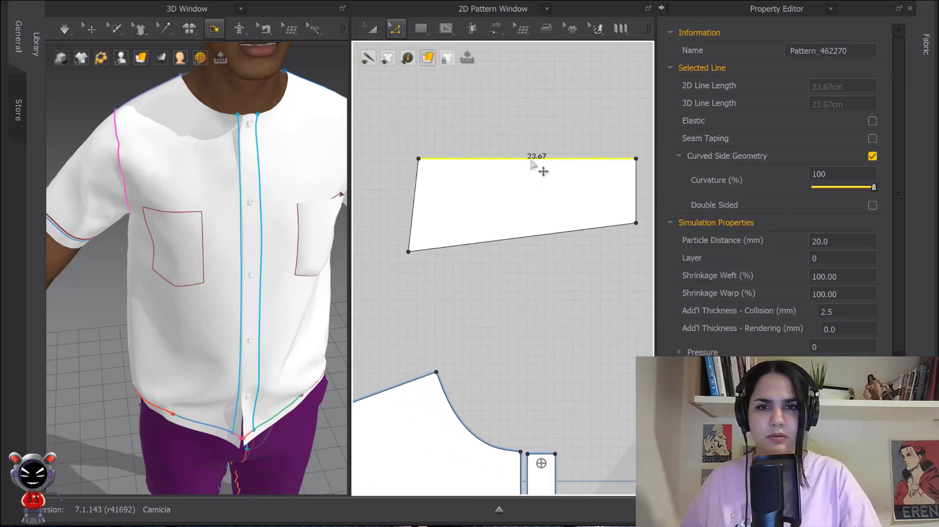
{"action": "right_click", "coordinate": [541, 163]}
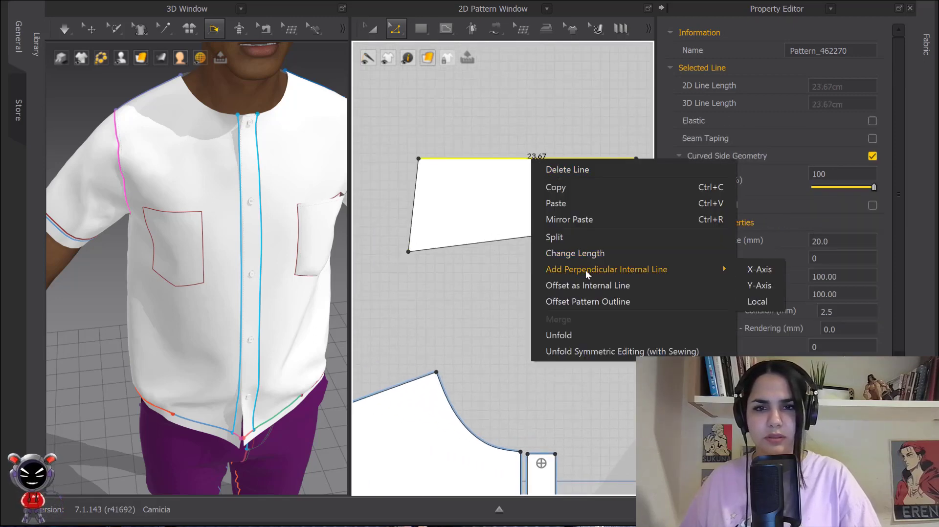
{"action": "left_click", "coordinate": [588, 286]}
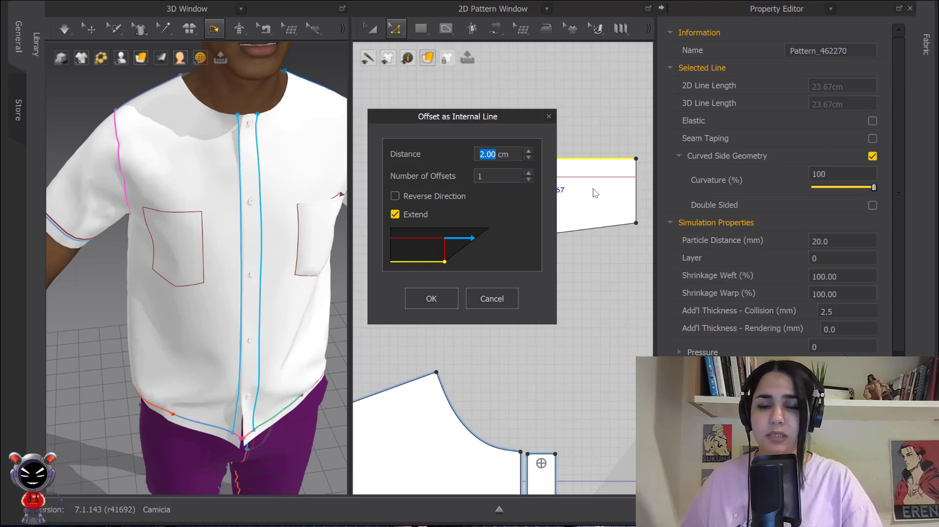
{"action": "left_click", "coordinate": [430, 298]}
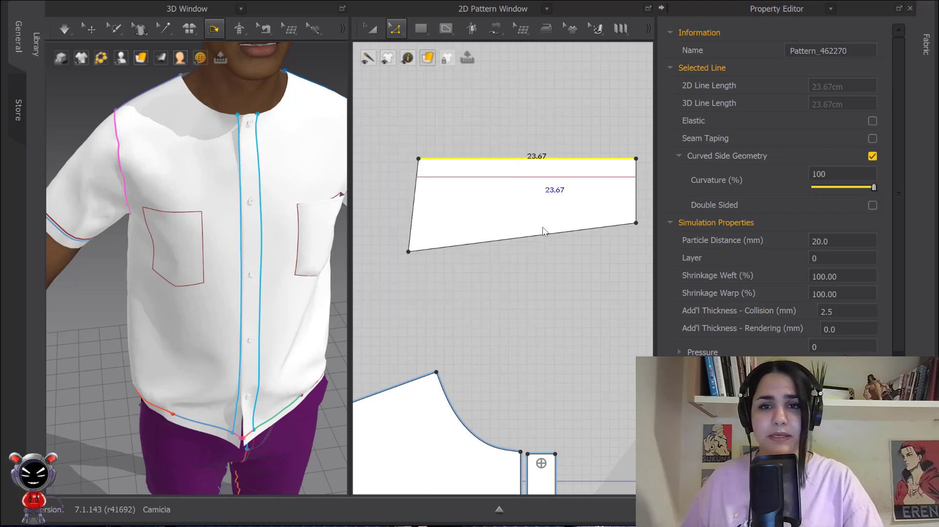
Unfold the collar along its straight right edge and convert the lower centre point to a curve point.
{"action": "left_click", "coordinate": [521, 177]}
{"action": "scroll", "coordinate": [513, 185], "scroll_direction": "down", "scroll_amount": 3}
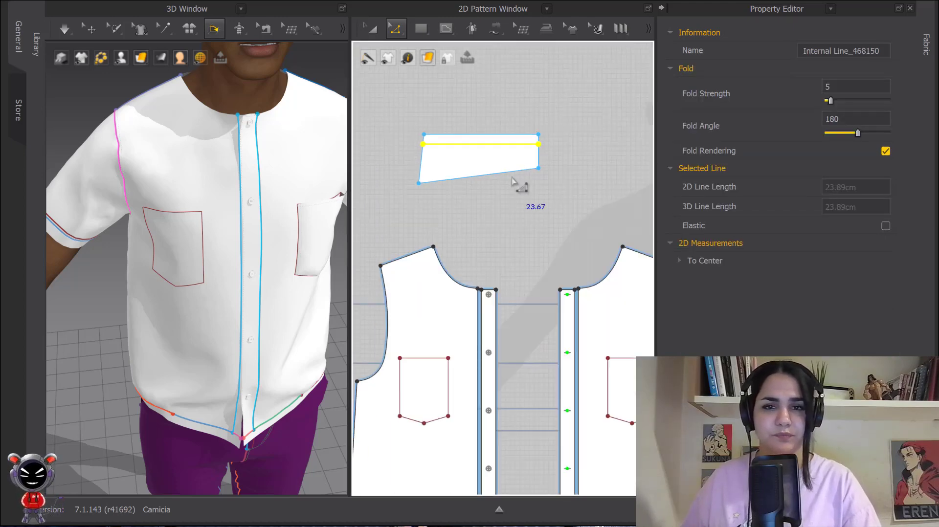
{"action": "scroll", "coordinate": [517, 178], "scroll_direction": "up", "scroll_amount": 4}
{"action": "left_click", "coordinate": [504, 156]}
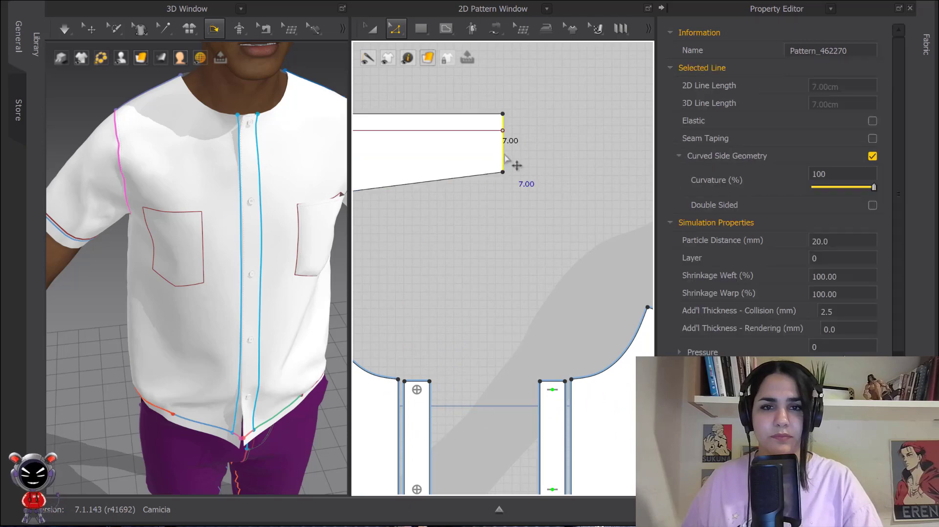
{"action": "right_click", "coordinate": [505, 155]}
{"action": "left_click", "coordinate": [533, 346]}
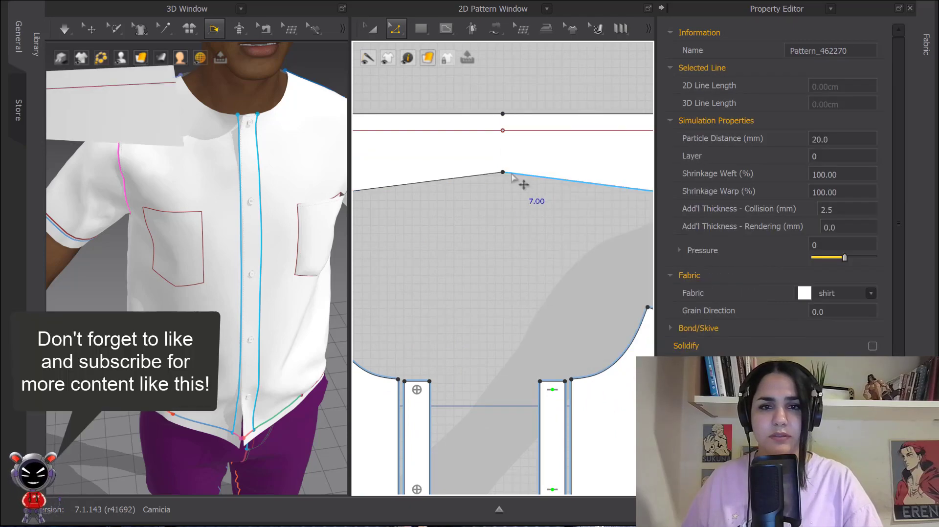
{"action": "right_click", "coordinate": [503, 173]}
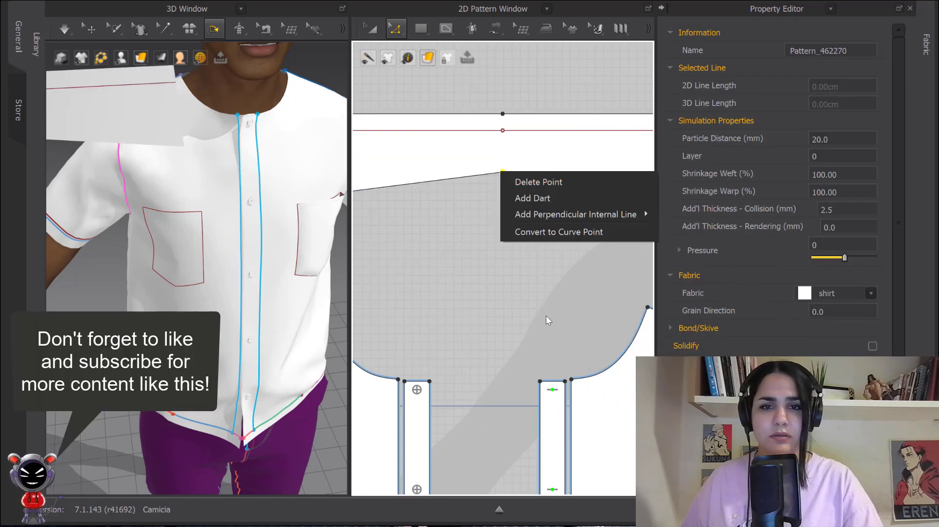
{"action": "left_click", "coordinate": [551, 236]}
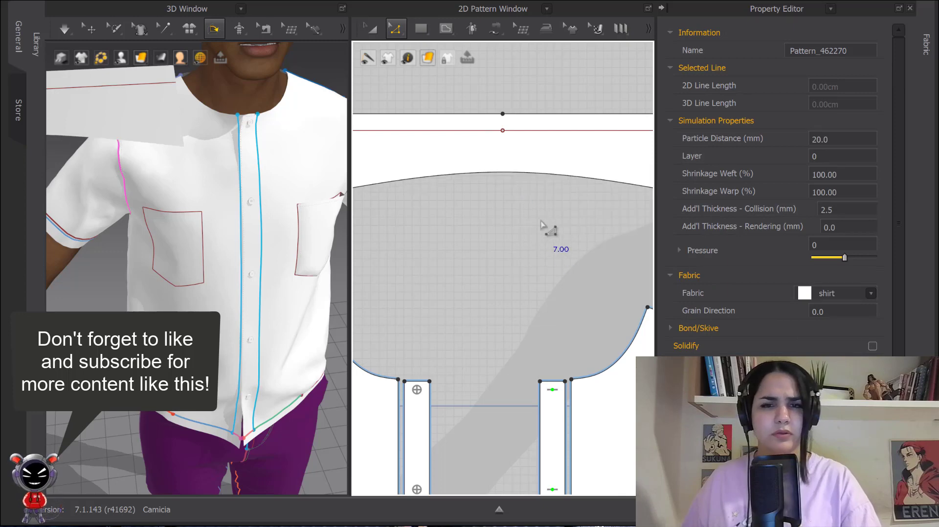
Select the whole collar piece in the 3D window and flip it so its opposite face points forward.
{"action": "scroll", "coordinate": [435, 249], "scroll_direction": "down", "scroll_amount": 3}
{"action": "scroll", "coordinate": [433, 247], "scroll_direction": "down", "scroll_amount": 3}
{"action": "scroll", "coordinate": [146, 156], "scroll_direction": "down", "scroll_amount": 4}
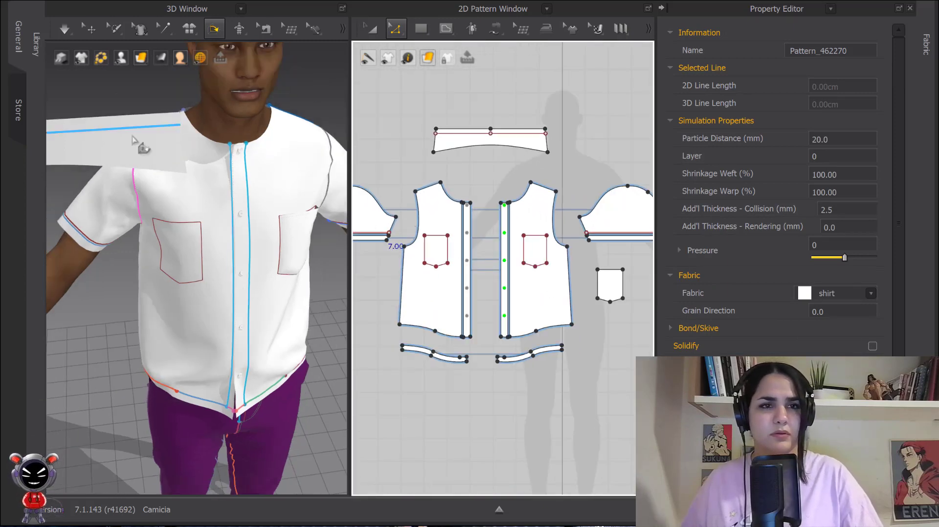
{"action": "left_click", "coordinate": [91, 28]}
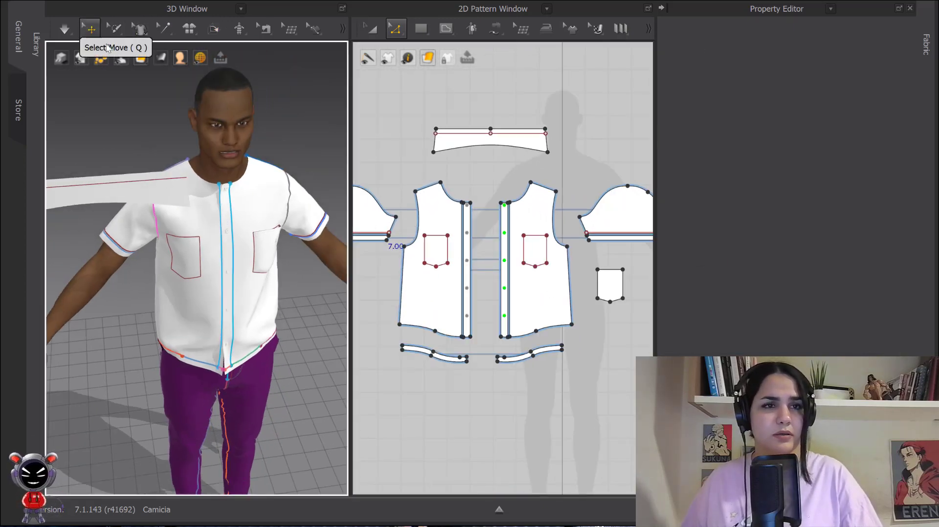
{"action": "left_click", "coordinate": [141, 193]}
{"action": "left_click_drag", "start_coordinate": [147, 166], "coordinate": [251, 166]}
{"action": "mouse_move", "coordinate": [234, 176]}
{"action": "right_mouse_down"}
{"action": "mouse_move", "coordinate": [169, 145]}
{"action": "mouse_move", "coordinate": [240, 179]}
{"action": "right_mouse_up"}
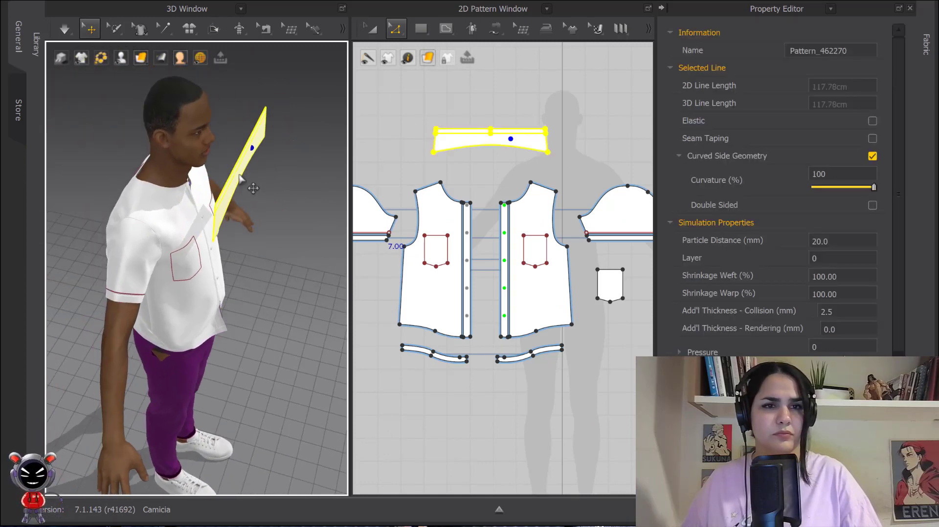
{"action": "right_click", "coordinate": [239, 175]}
{"action": "left_click", "coordinate": [320, 375]}
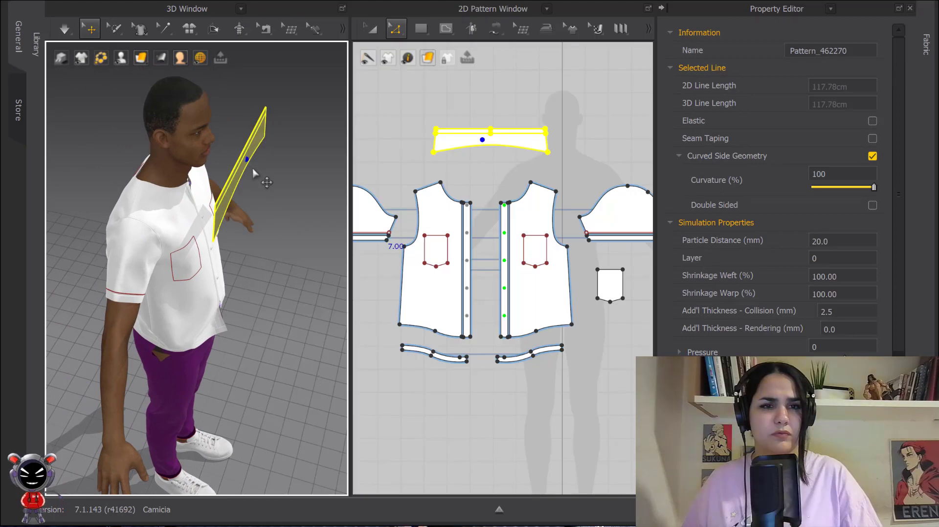
Move the collar behind the avatar and wrap it around the neck using the arrangement point at the back of the neck.
{"action": "left_click_drag", "start_coordinate": [235, 169], "coordinate": [122, 151]}
{"action": "right_click_drag", "start_coordinate": [122, 150], "coordinate": [151, 157]}
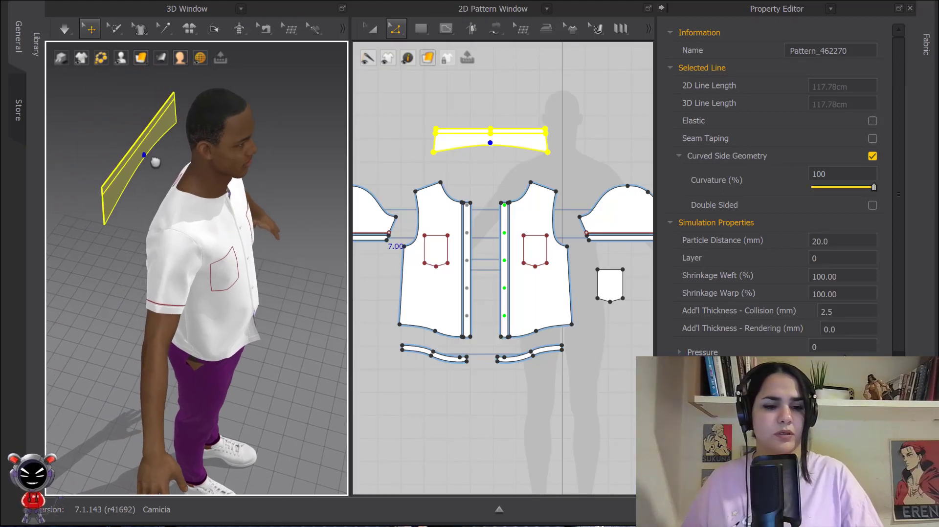
{"action": "key", "text": "shift+f"}
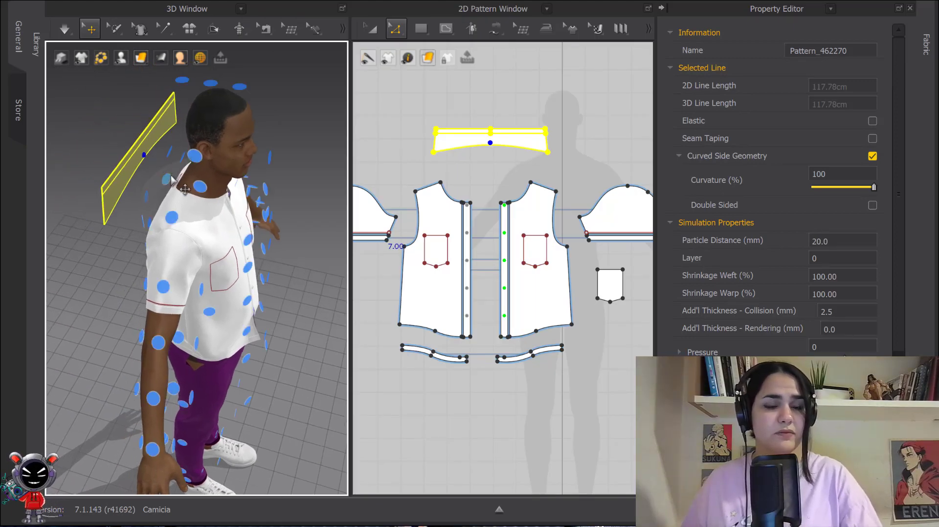
{"action": "right_click_drag", "start_coordinate": [168, 179], "coordinate": [202, 184]}
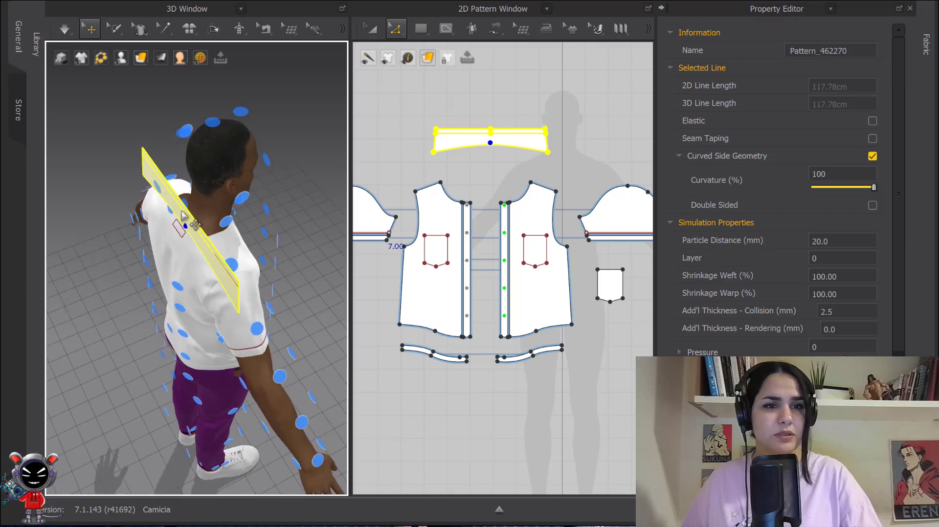
{"action": "left_click_drag", "start_coordinate": [184, 216], "coordinate": [101, 191]}
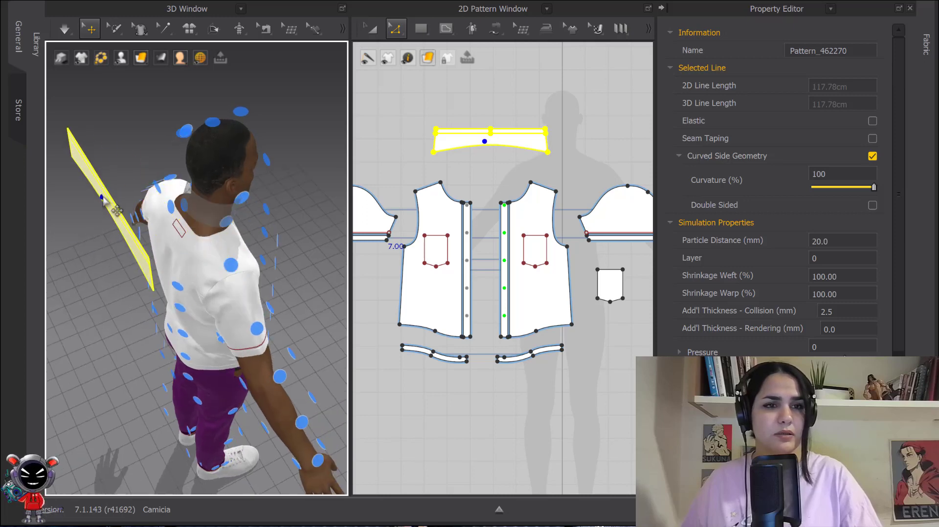
{"action": "left_click", "coordinate": [169, 208]}
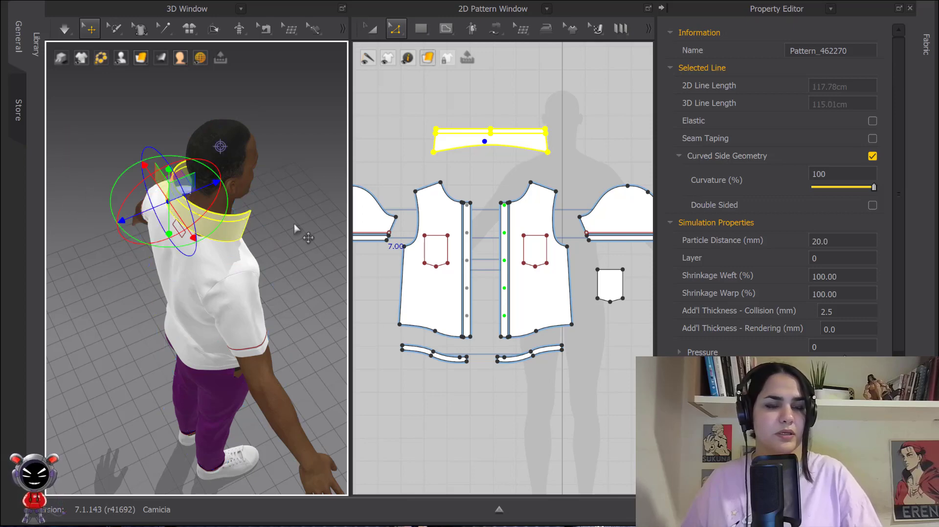
Select the collar's internal line in the 3D window with the Fold Arrangement tool.
{"action": "right_click_drag", "start_coordinate": [315, 215], "coordinate": [266, 193]}
{"action": "scroll", "coordinate": [194, 131], "scroll_direction": "up", "scroll_amount": 4}
{"action": "middle_click_drag", "start_coordinate": [190, 135], "coordinate": [229, 218]}
{"action": "scroll", "coordinate": [254, 262], "scroll_direction": "up", "scroll_amount": 4}
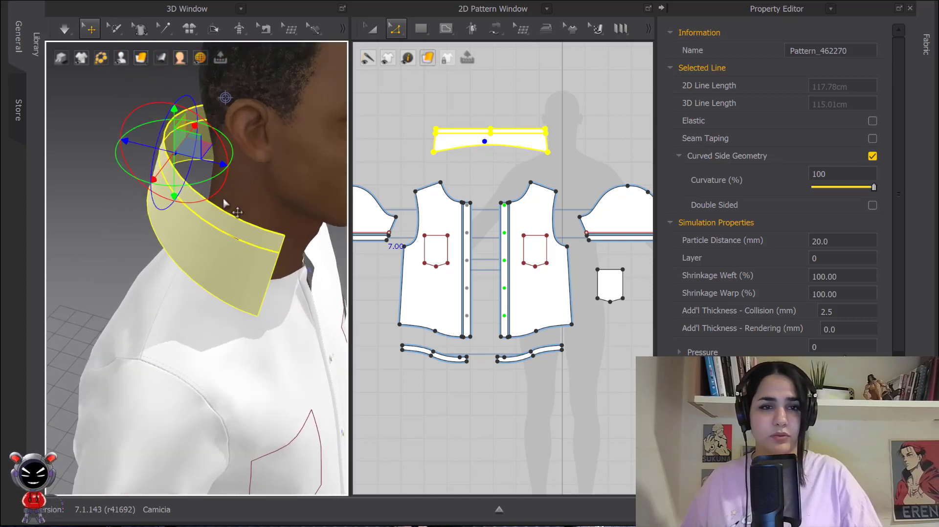
{"action": "left_click", "coordinate": [215, 30]}
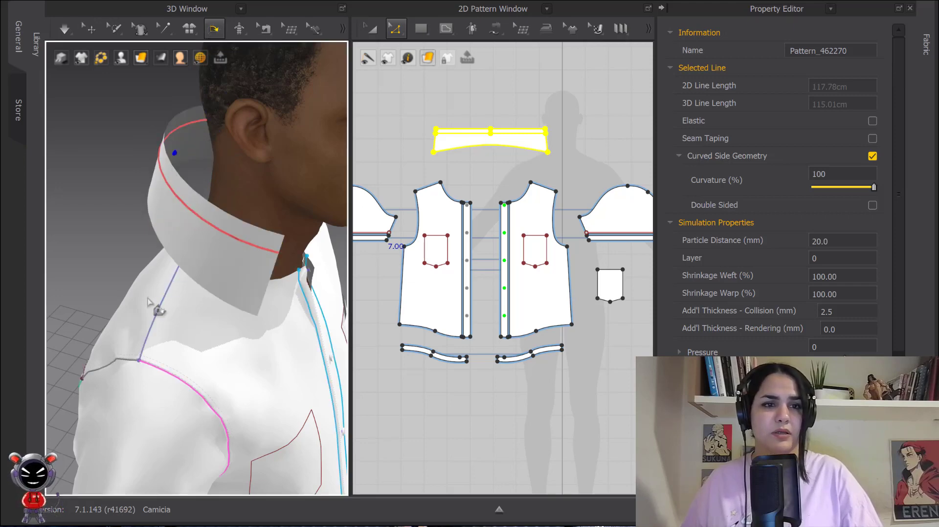
{"action": "left_click", "coordinate": [181, 204]}
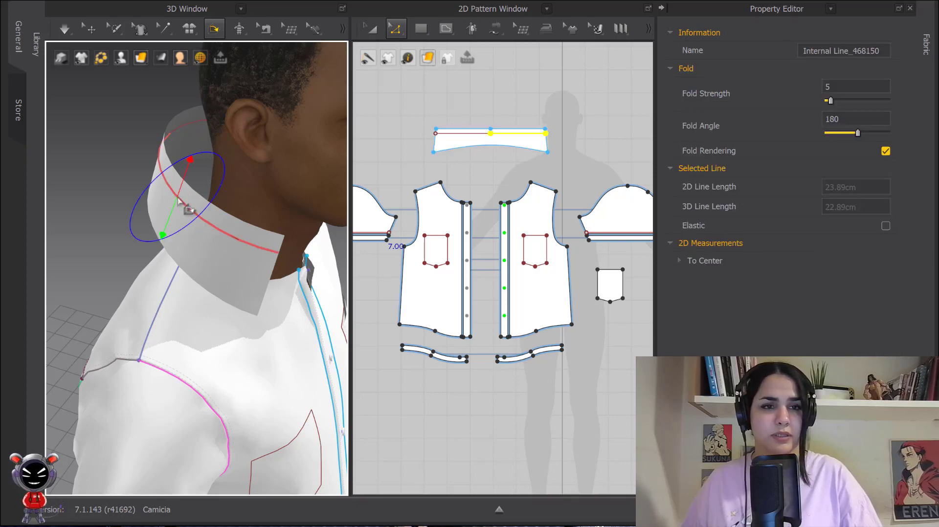
Try folding the collar along its internal line at fold angles of 186 and 47, and undo both attempts.
{"action": "right_click_drag", "start_coordinate": [197, 215], "coordinate": [181, 204]}
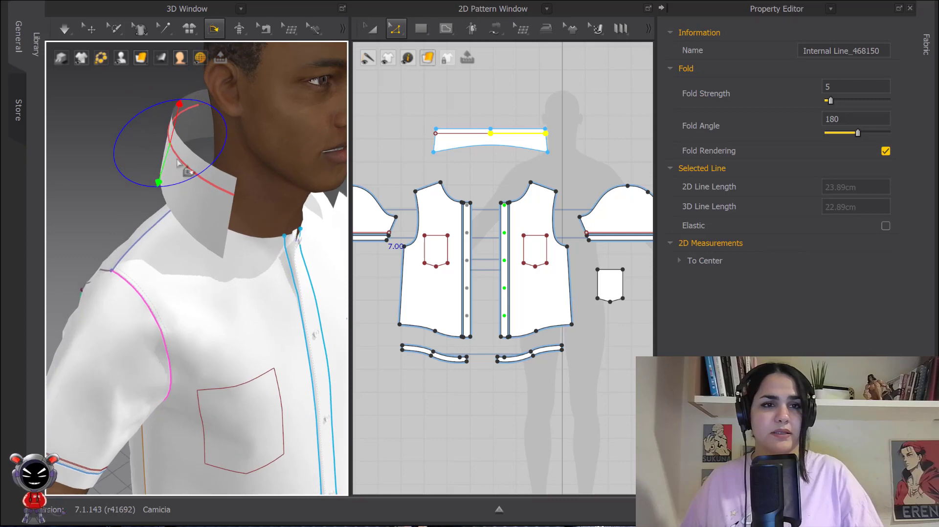
{"action": "middle_click_drag", "start_coordinate": [176, 133], "coordinate": [213, 148]}
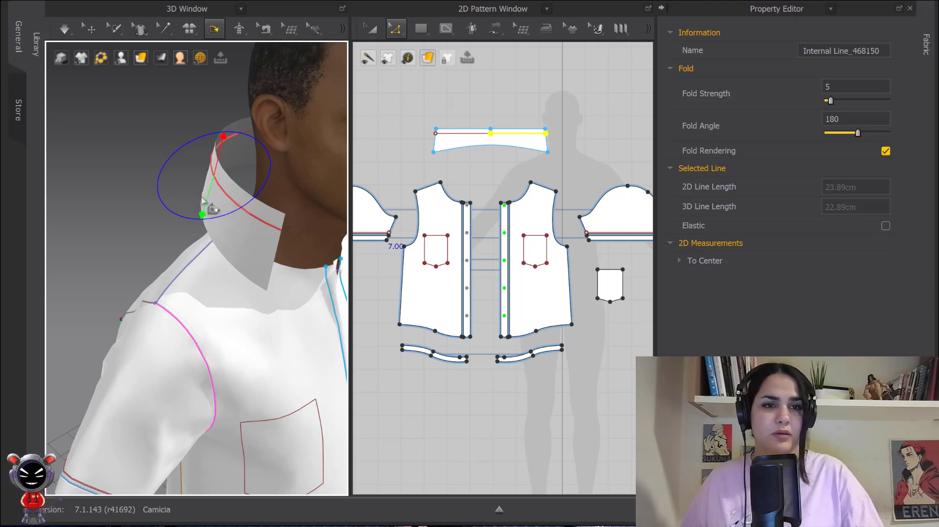
{"action": "left_click_drag", "start_coordinate": [218, 207], "coordinate": [190, 236]}
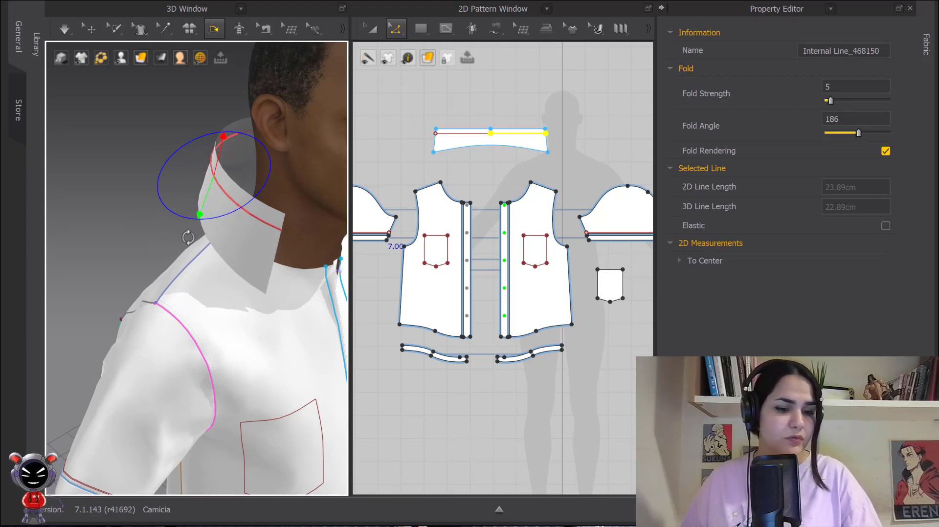
{"action": "key", "text": "ctrl+z"}
{"action": "left_click", "coordinate": [218, 157]}
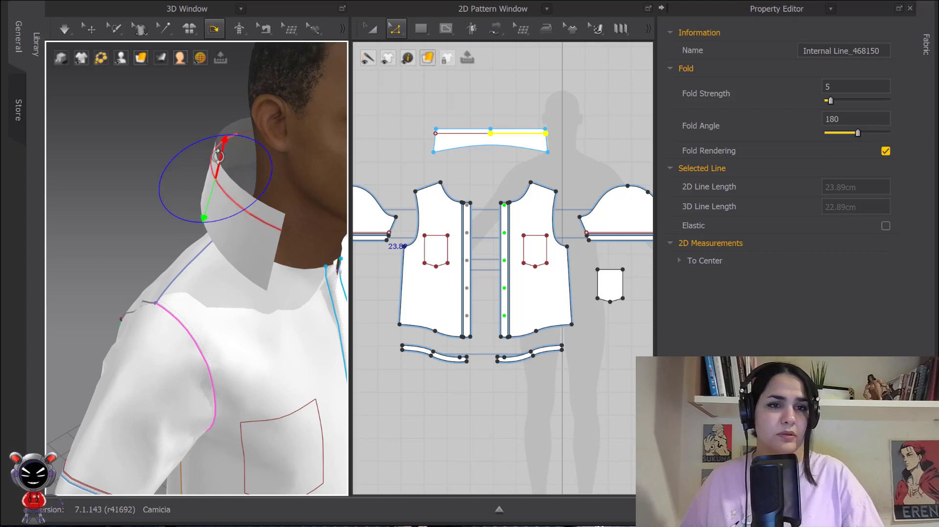
{"action": "left_click_drag", "start_coordinate": [222, 152], "coordinate": [248, 153]}
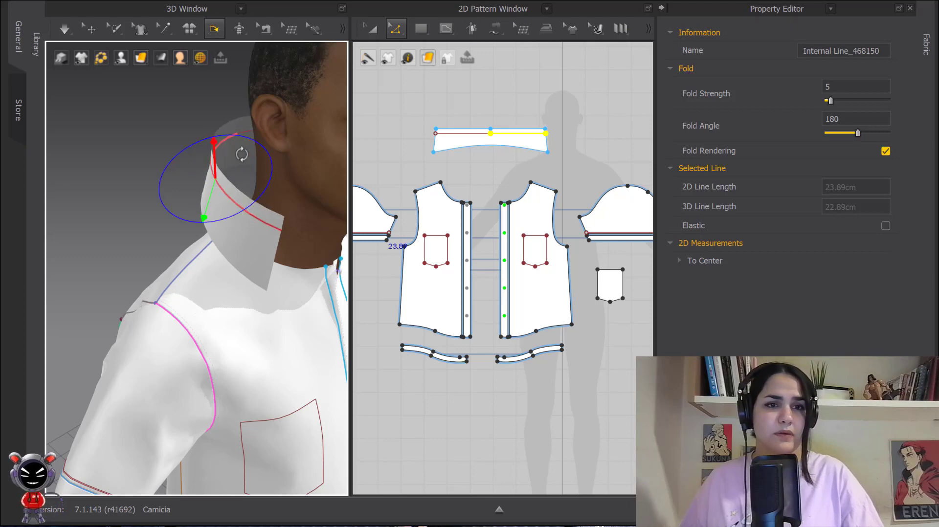
{"action": "mouse_move", "coordinate": [261, 155]}
{"action": "left_mouse_down"}
{"action": "mouse_move", "coordinate": [258, 184]}
{"action": "mouse_move", "coordinate": [255, 169]}
{"action": "mouse_move", "coordinate": [234, 206]}
{"action": "mouse_move", "coordinate": [239, 196]}
{"action": "left_mouse_up"}
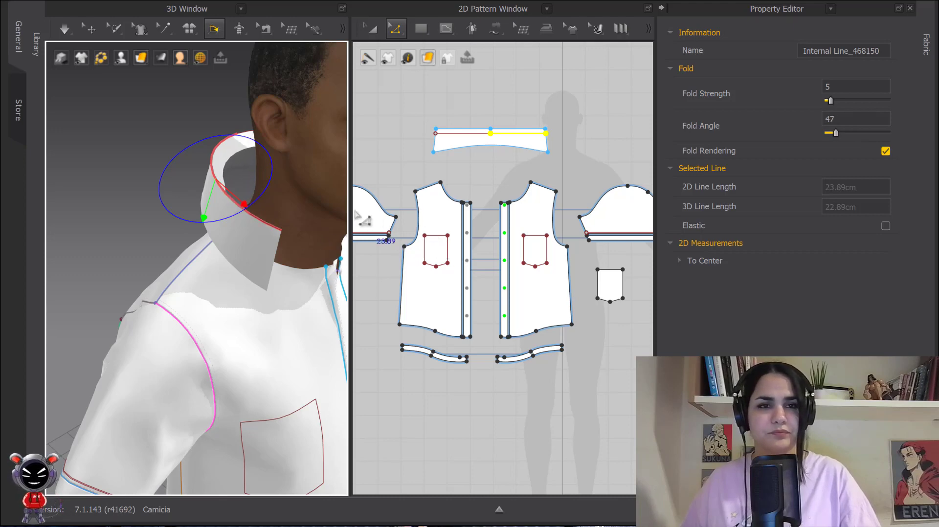
{"action": "key", "text": "ctrl+z"}
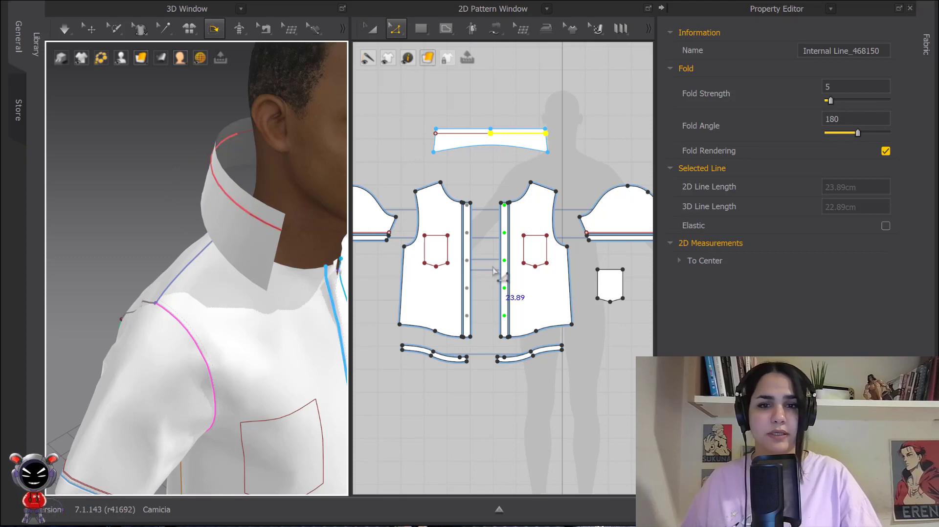
Fold the collar's narrow upper strip inward along its internal line to a fold angle of 46.
{"action": "left_click", "coordinate": [539, 237]}
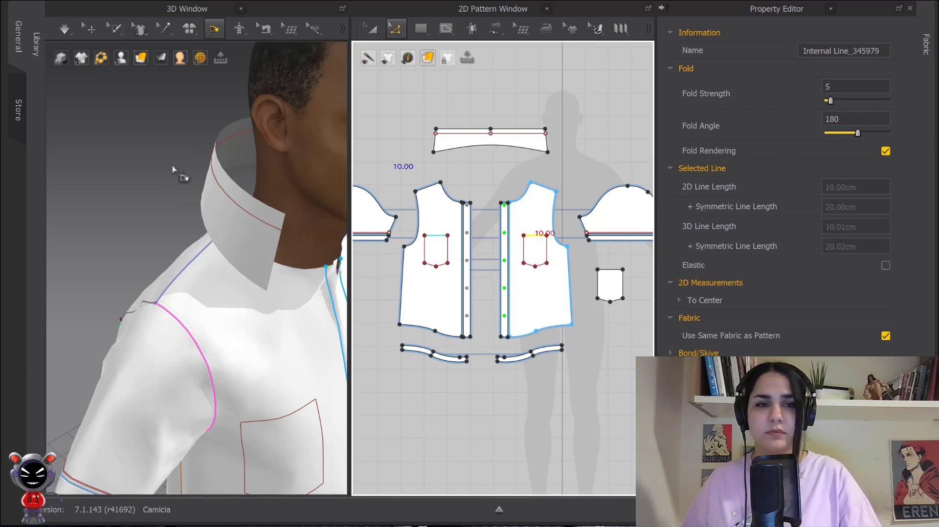
{"action": "left_click", "coordinate": [225, 196]}
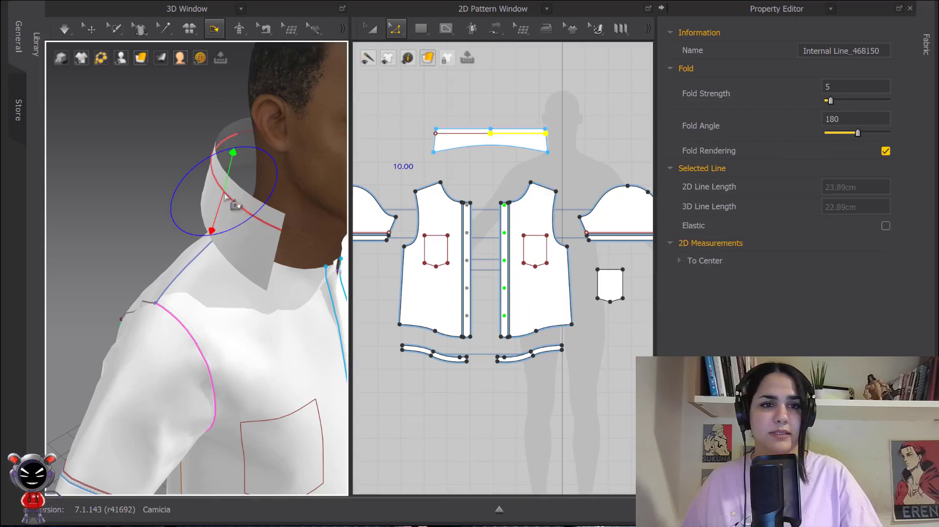
{"action": "left_click_drag", "start_coordinate": [254, 157], "coordinate": [262, 231]}
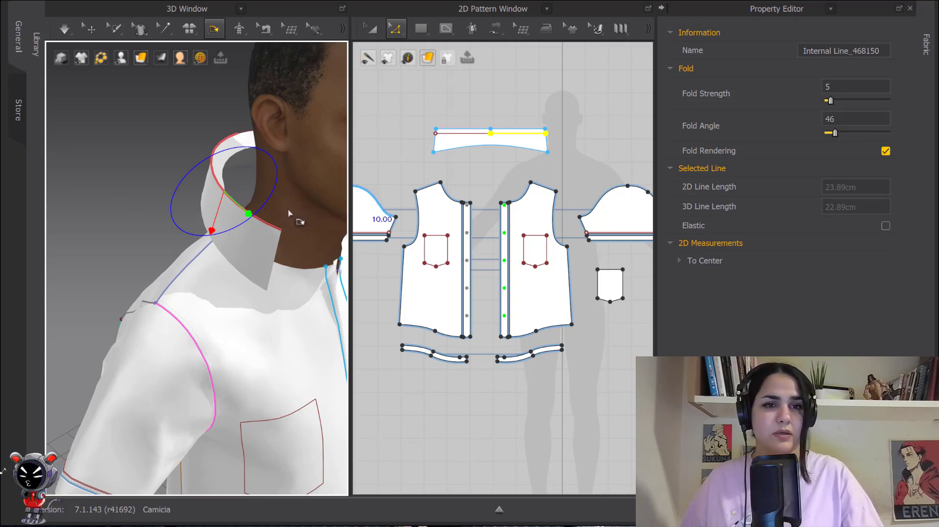
{"action": "right_click_drag", "start_coordinate": [288, 214], "coordinate": [254, 212]}
{"action": "scroll", "coordinate": [307, 210], "scroll_direction": "up", "scroll_amount": 2}
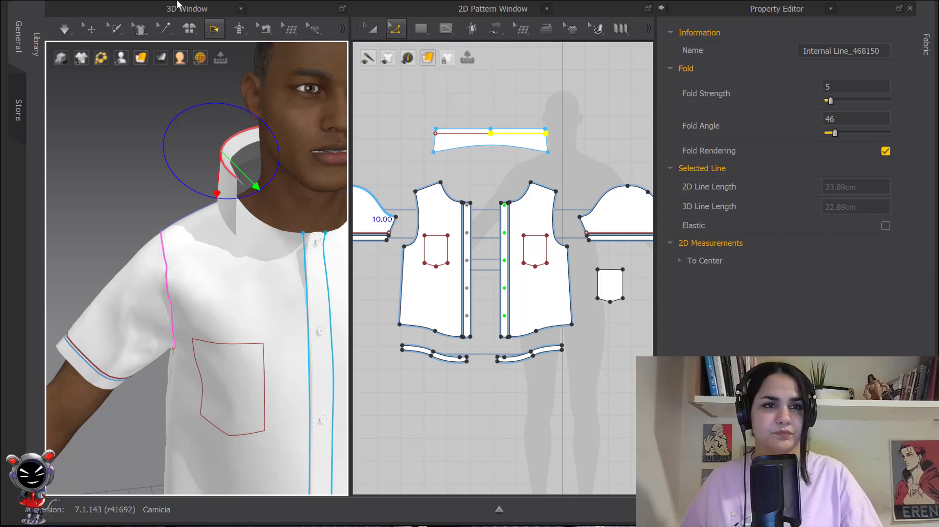
{"action": "left_click", "coordinate": [91, 29]}
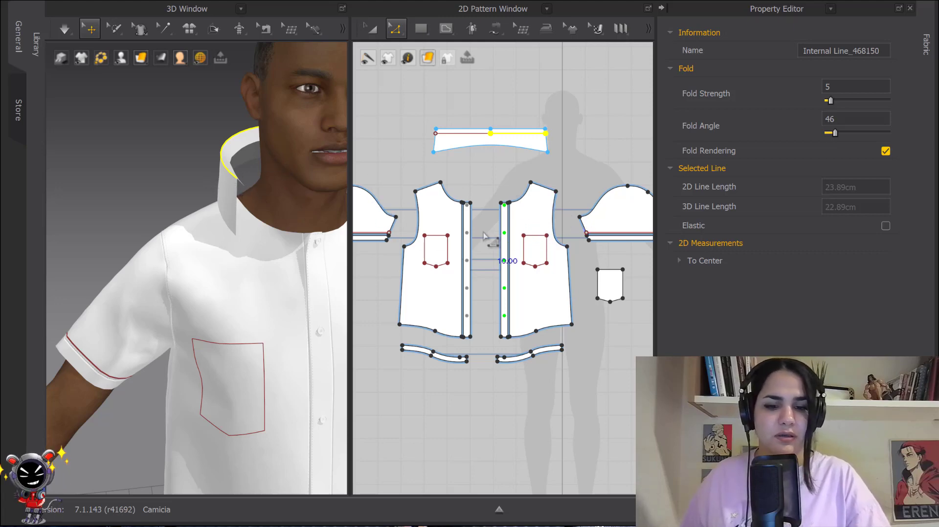
Try to sew half of the collar's upper edge to the front neckline, and cancel the seam.
{"action": "key", "text": "b"}
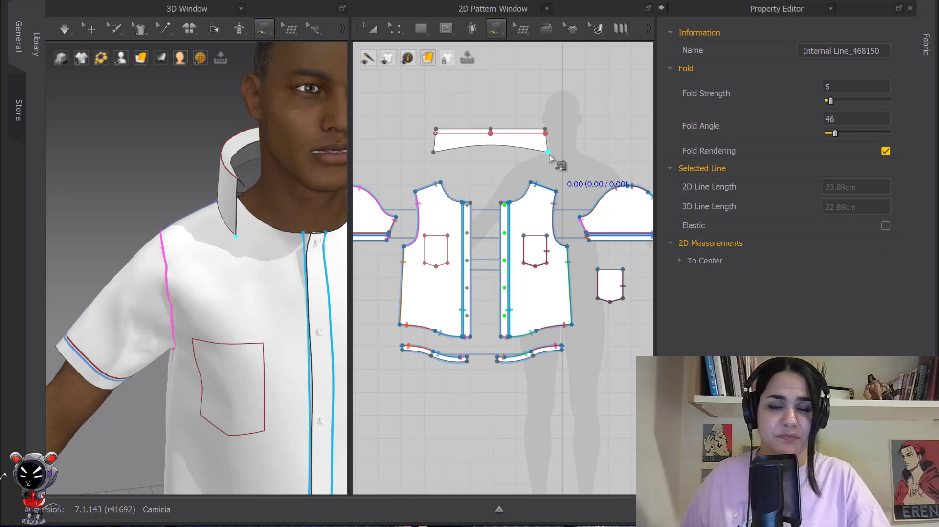
{"action": "key", "text": "q"}
{"action": "left_click", "coordinate": [226, 214]}
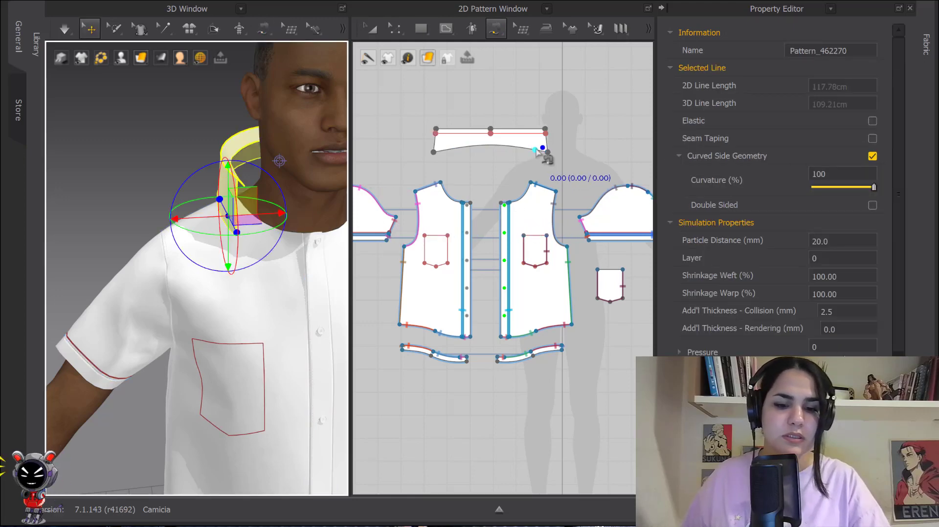
{"action": "key", "text": "b"}
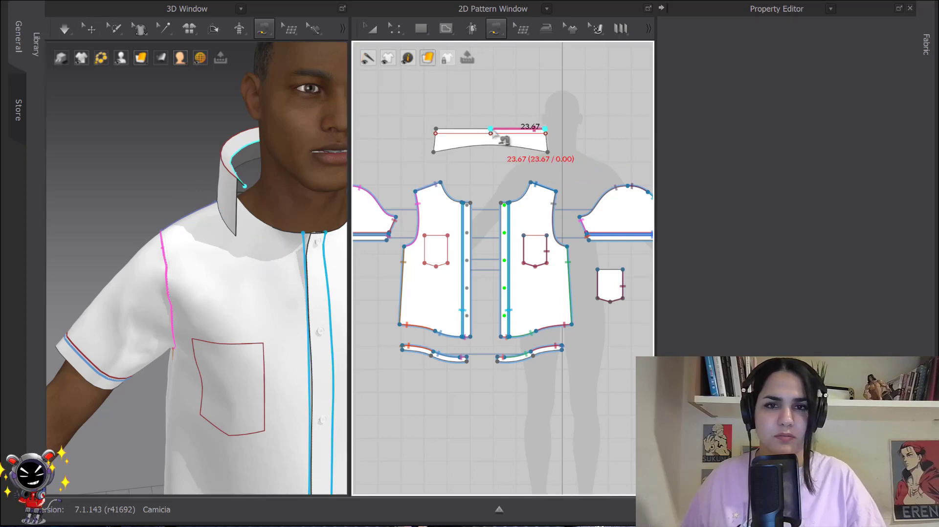
{"action": "scroll", "coordinate": [518, 244], "scroll_direction": "up", "scroll_amount": 5}
{"action": "middle_click_drag", "start_coordinate": [526, 194], "coordinate": [499, 233]}
{"action": "left_click", "coordinate": [552, 260]}
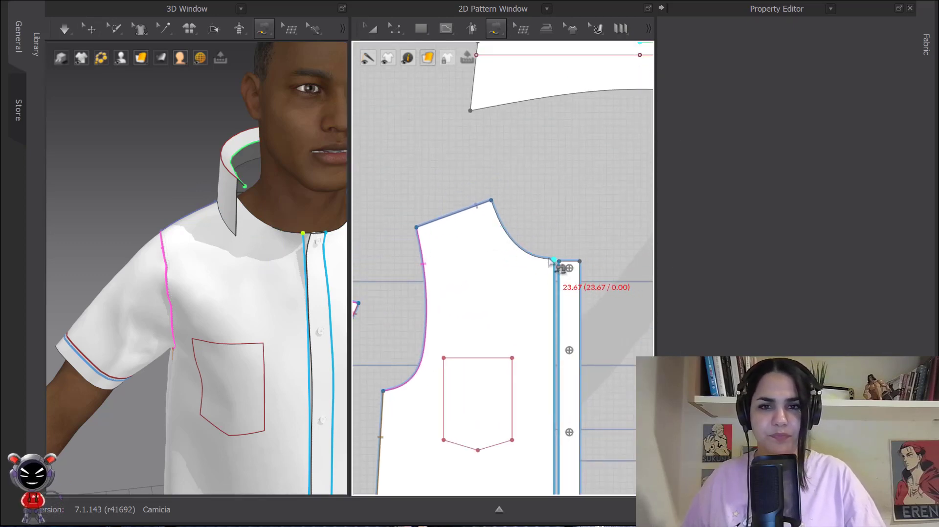
{"action": "key", "text": "Escape"}
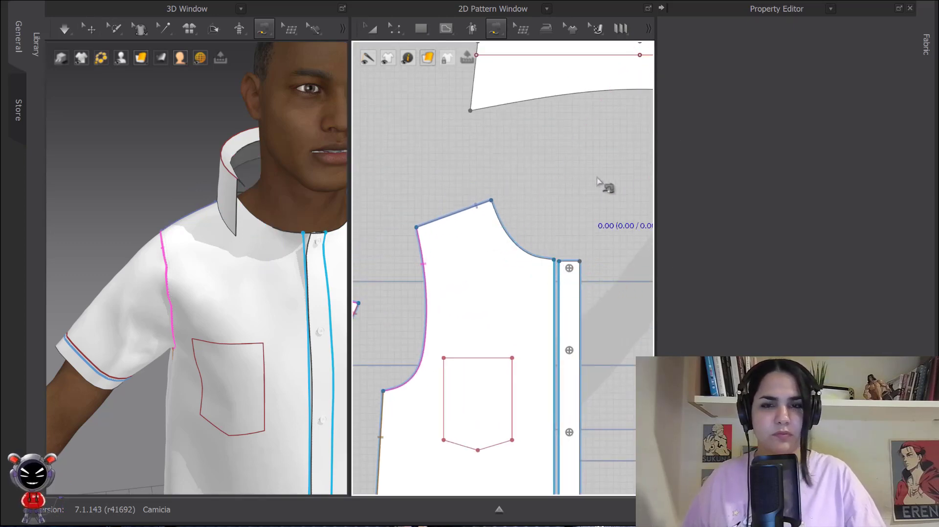
Start a seam on the collar's upper edge from its right corner to the centre point, matching it from the front neckline's placket end.
{"action": "scroll", "coordinate": [601, 186], "scroll_direction": "down", "scroll_amount": 3}
{"action": "middle_click_drag", "start_coordinate": [636, 220], "coordinate": [550, 308]}
{"action": "middle_click_drag", "start_coordinate": [601, 223], "coordinate": [570, 223]}
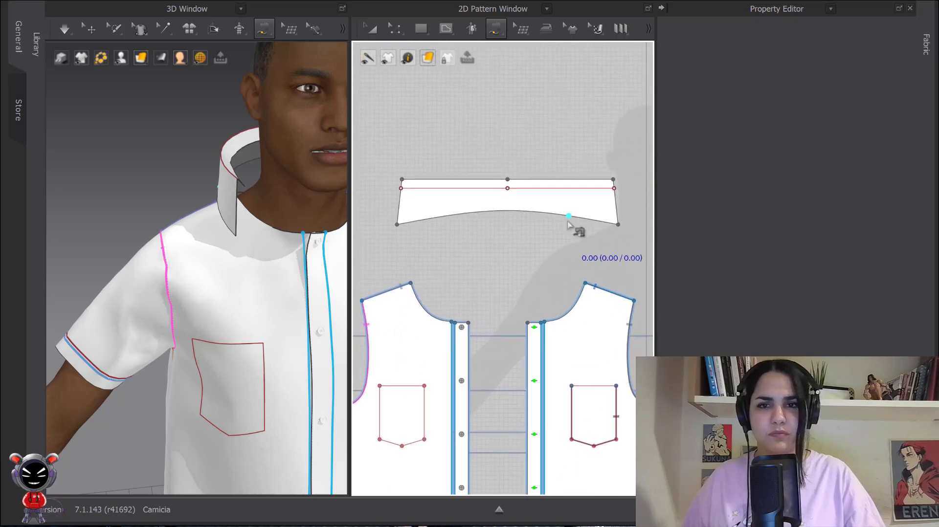
{"action": "left_click", "coordinate": [613, 180]}
{"action": "left_click", "coordinate": [507, 179]}
{"action": "left_click", "coordinate": [453, 323]}
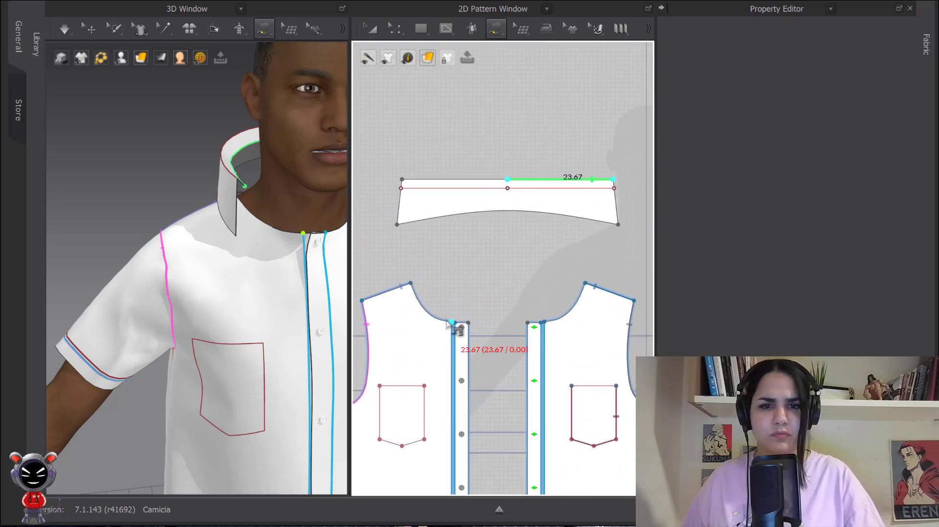
Continue the collar seam along the back yoke's neckline from the right shoulder point to the centre back and complete it.
{"action": "scroll", "coordinate": [415, 298], "scroll_direction": "down", "scroll_amount": 3}
{"action": "middle_click_drag", "start_coordinate": [606, 276], "coordinate": [450, 291]}
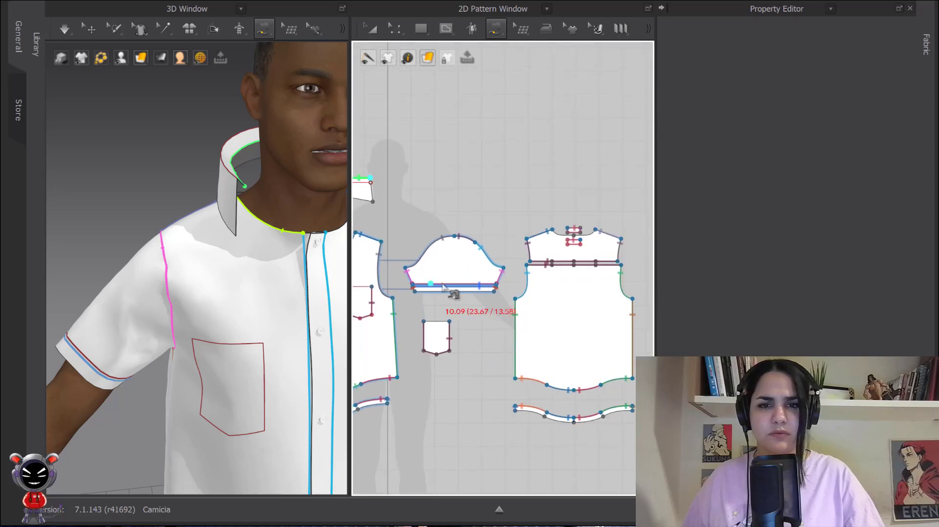
{"action": "scroll", "coordinate": [563, 196], "scroll_direction": "up", "scroll_amount": 5}
{"action": "middle_click_drag", "start_coordinate": [607, 290], "coordinate": [510, 185]}
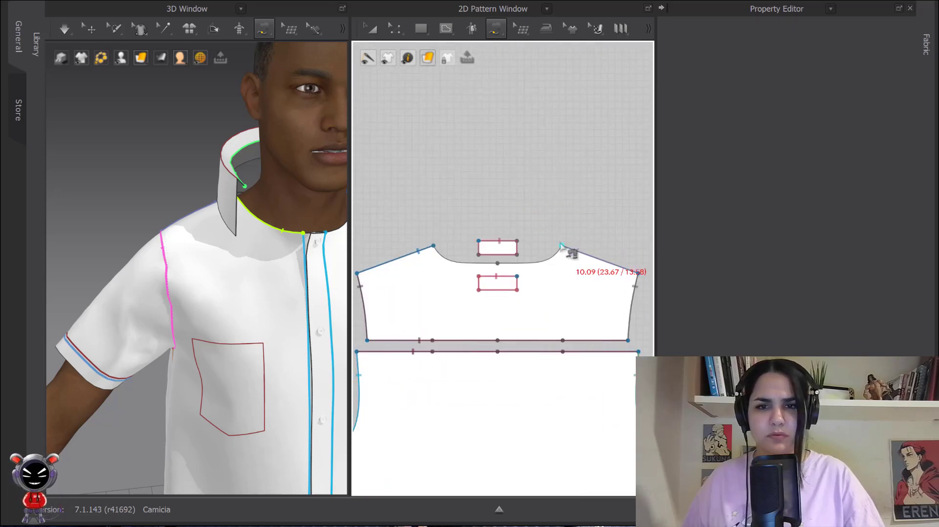
{"action": "left_click", "coordinate": [562, 245]}
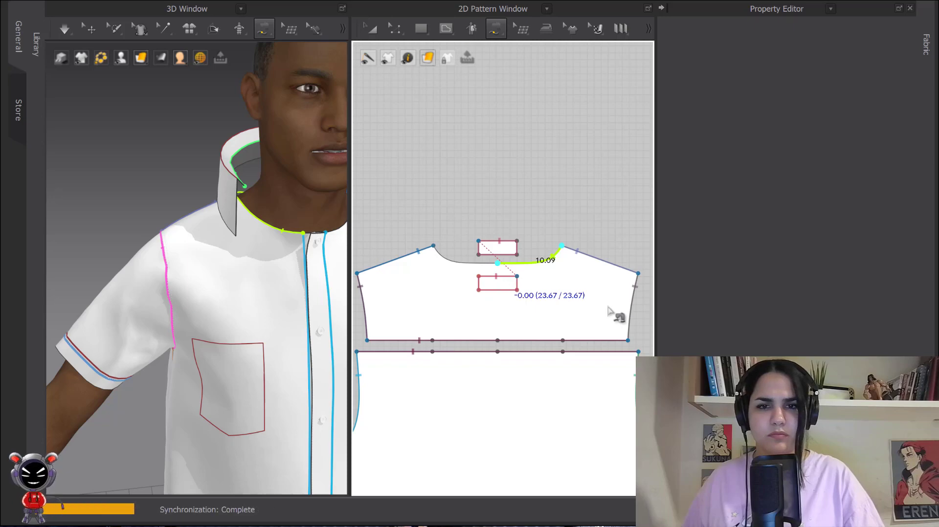
{"action": "scroll", "coordinate": [609, 312], "scroll_direction": "down", "scroll_amount": 4}
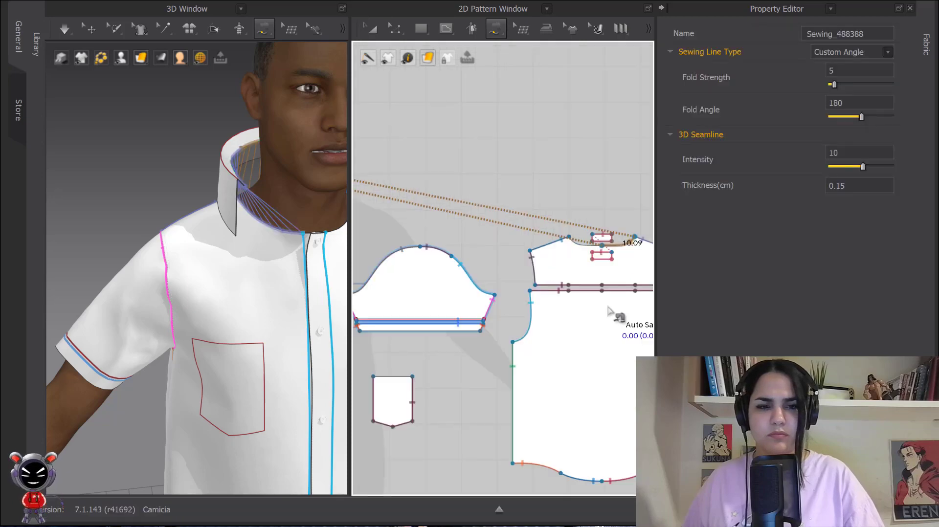
{"action": "scroll", "coordinate": [528, 263], "scroll_direction": "down", "scroll_amount": 5}
{"action": "middle_click_drag", "start_coordinate": [485, 277], "coordinate": [630, 304]}
{"action": "scroll", "coordinate": [499, 196], "scroll_direction": "up", "scroll_amount": 4}
{"action": "middle_click_drag", "start_coordinate": [496, 185], "coordinate": [449, 170]}
{"action": "scroll", "coordinate": [559, 241], "scroll_direction": "up", "scroll_amount": 2}
{"action": "left_click", "coordinate": [407, 245]}
{"action": "left_click", "coordinate": [497, 246]}
{"action": "scroll", "coordinate": [509, 244], "scroll_direction": "down", "scroll_amount": 2}
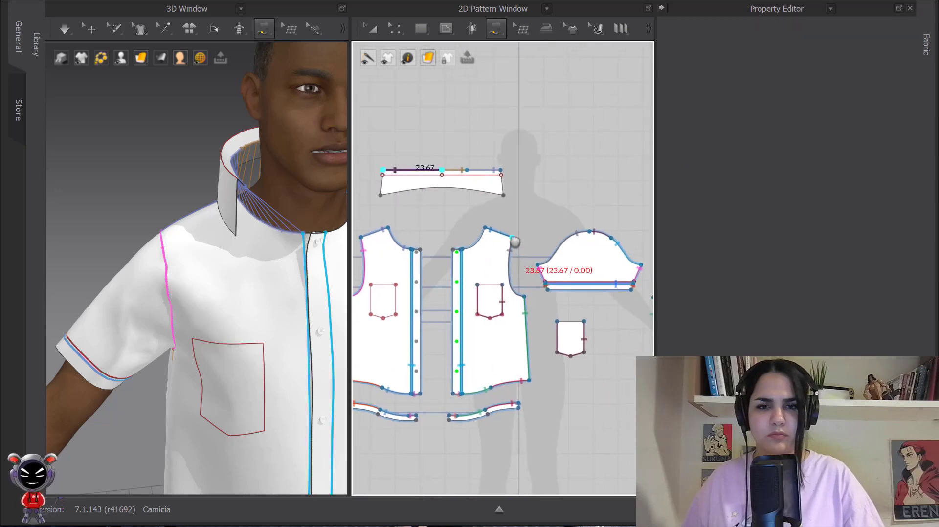
{"action": "scroll", "coordinate": [435, 161], "scroll_direction": "up", "scroll_amount": 5}
{"action": "middle_click_drag", "start_coordinate": [555, 303], "coordinate": [486, 195]}
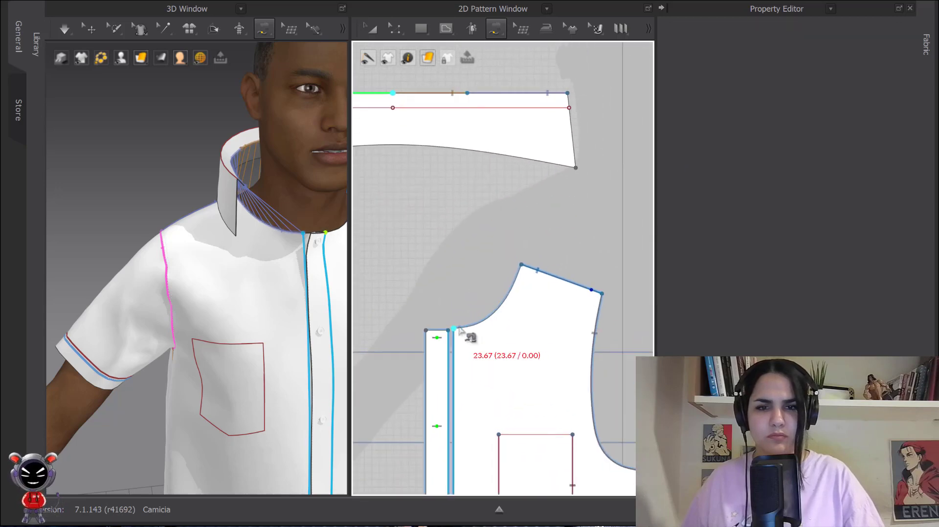
{"action": "left_click", "coordinate": [459, 328]}
{"action": "left_click", "coordinate": [523, 266]}
{"action": "scroll", "coordinate": [562, 277], "scroll_direction": "down", "scroll_amount": 3}
{"action": "mouse_move", "coordinate": [601, 325]}
{"action": "middle_mouse_down"}
{"action": "mouse_move", "coordinate": [473, 273]}
{"action": "mouse_move", "coordinate": [600, 306]}
{"action": "middle_mouse_up"}
{"action": "key", "text": "ctrl+z"}
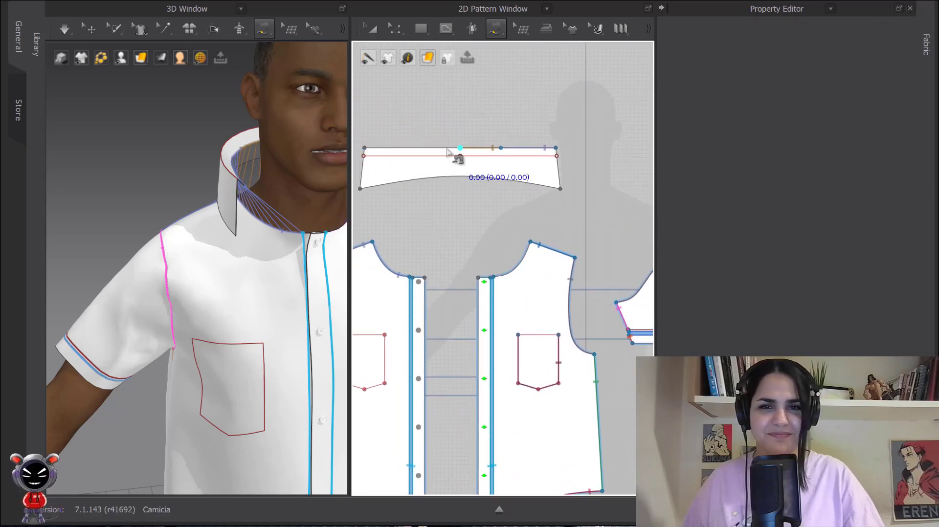
Start a seam on the collar's upper edge from its left corner to the centre point, matching it to the other front's neckline from placket to shoulder.
{"action": "left_click", "coordinate": [365, 148]}
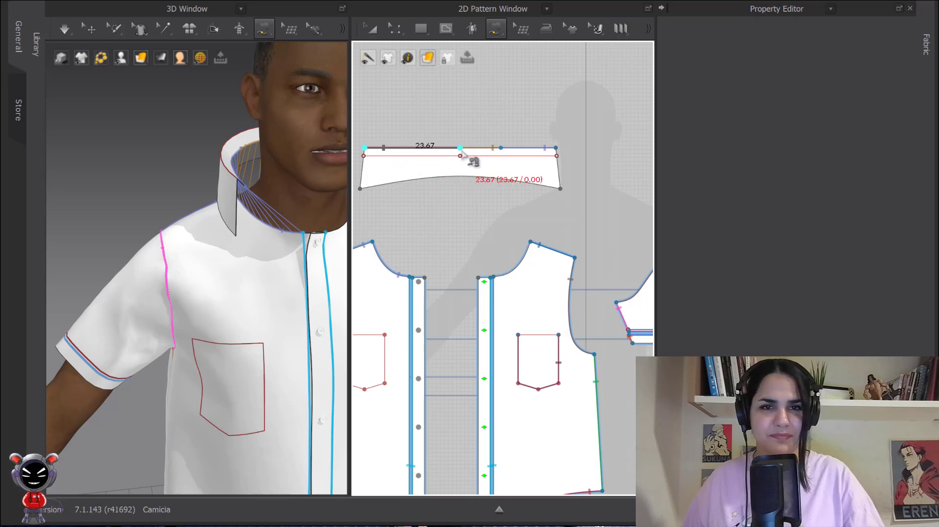
{"action": "middle_click_drag", "start_coordinate": [533, 252], "coordinate": [534, 220]}
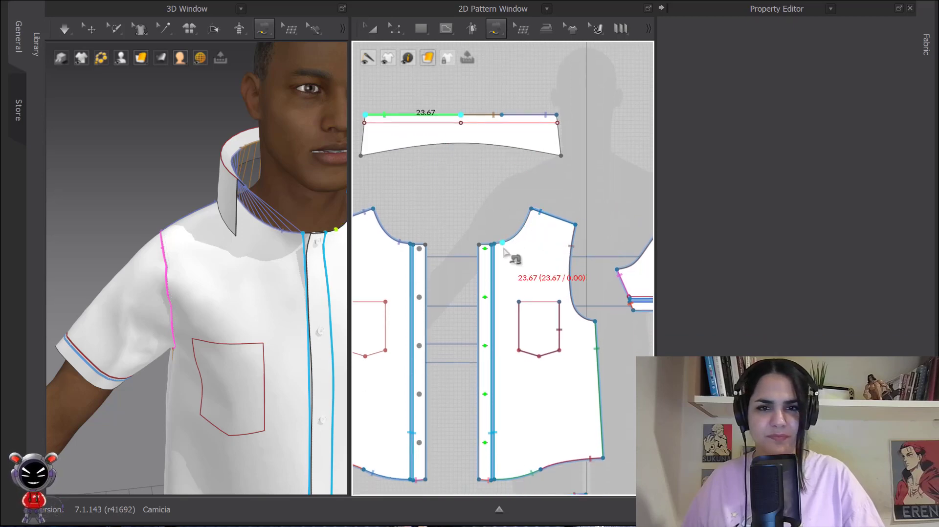
{"action": "left_click", "coordinate": [496, 246]}
{"action": "left_click", "coordinate": [533, 213]}
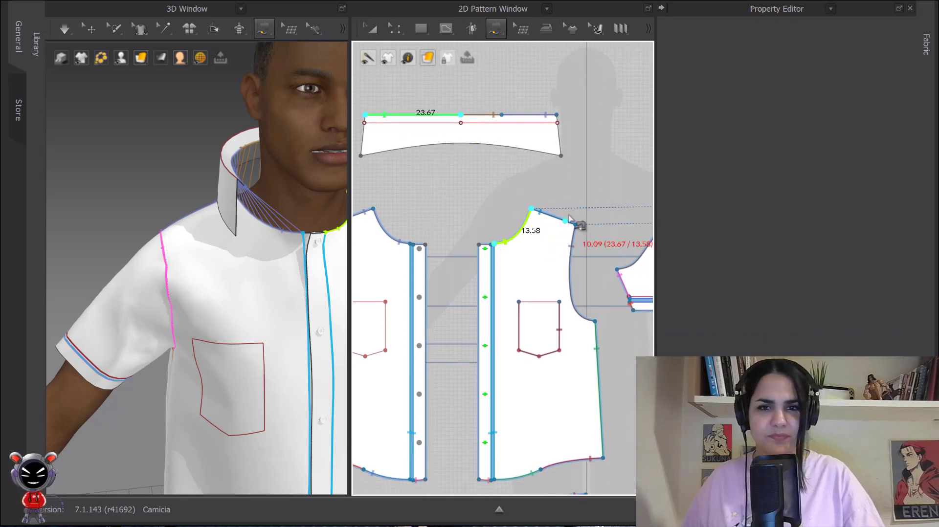
Continue the collar seam along the back yoke's neckline from the left shoulder point to the centre back and complete it.
{"action": "middle_click_drag", "start_coordinate": [615, 218], "coordinate": [462, 223]}
{"action": "scroll", "coordinate": [562, 269], "scroll_direction": "down", "scroll_amount": 3}
{"action": "middle_click_drag", "start_coordinate": [573, 282], "coordinate": [432, 240]}
{"action": "scroll", "coordinate": [462, 195], "scroll_direction": "up", "scroll_amount": 5}
{"action": "middle_click_drag", "start_coordinate": [574, 239], "coordinate": [468, 201]}
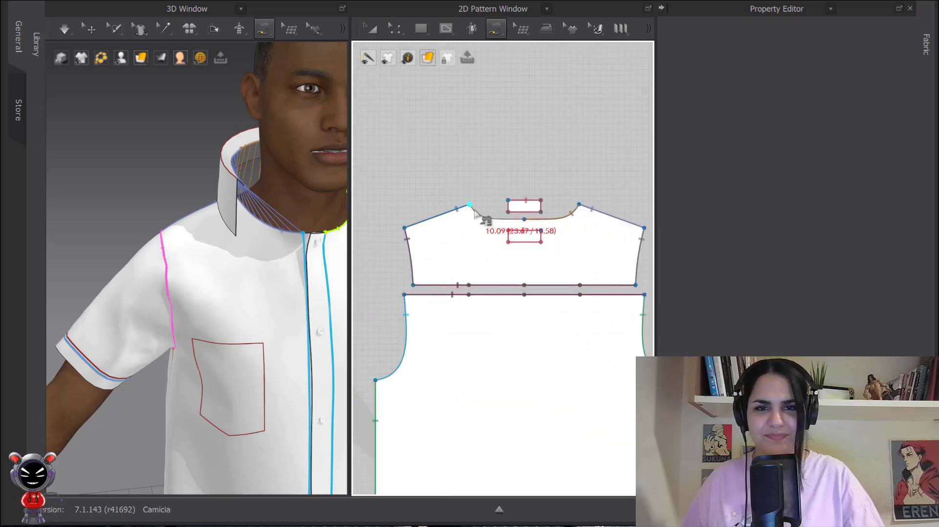
{"action": "left_click", "coordinate": [471, 206]}
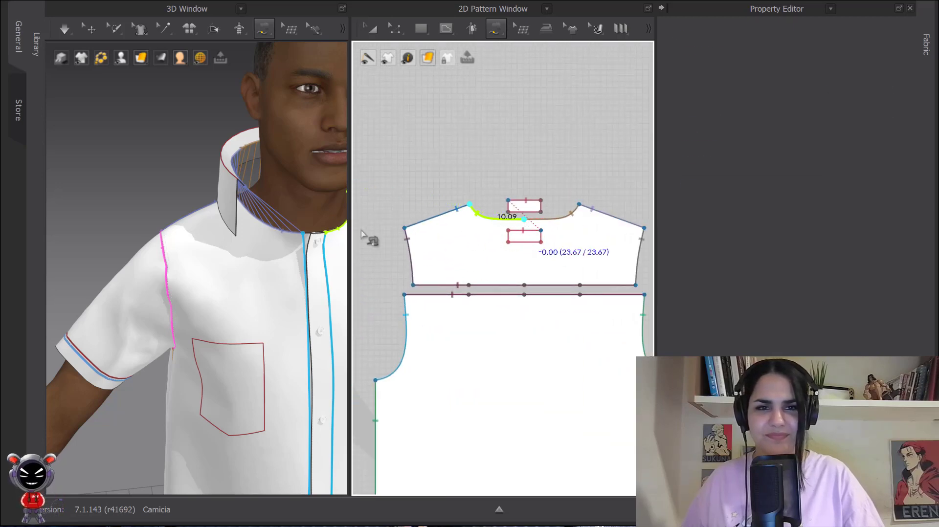
{"action": "left_click", "coordinate": [371, 27]}
Harden the collar piece and simulate the garment so the collar is drawn onto the neckline.
{"action": "scroll", "coordinate": [226, 139], "scroll_direction": "down", "scroll_amount": 3}
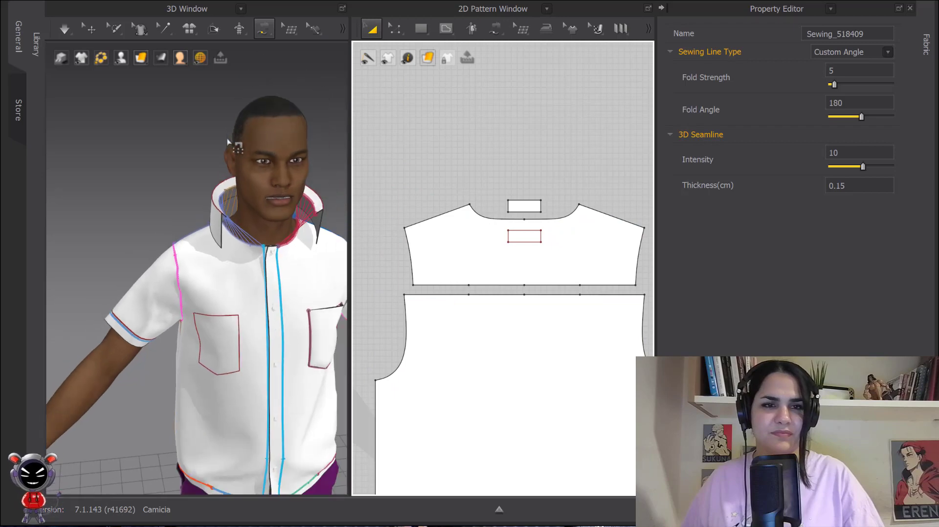
{"action": "middle_click_drag", "start_coordinate": [228, 142], "coordinate": [196, 100]}
{"action": "left_click", "coordinate": [91, 29]}
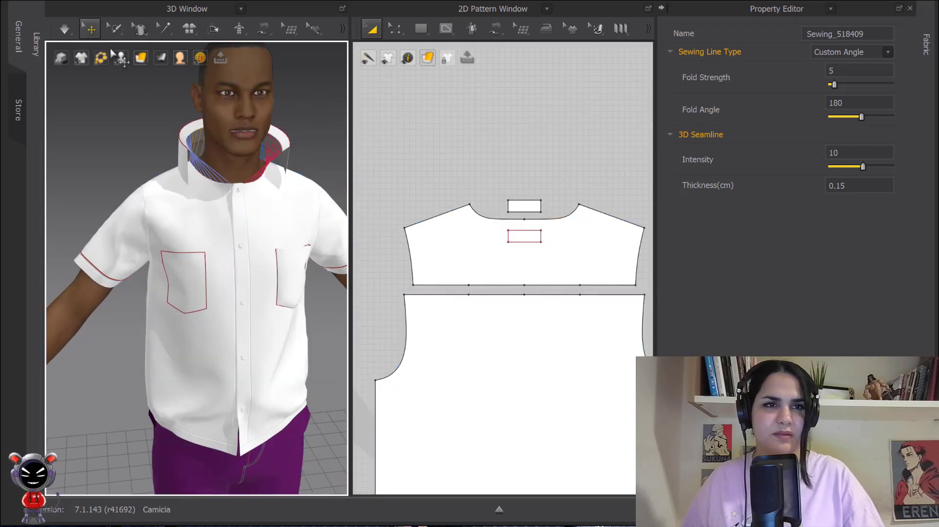
{"action": "left_click", "coordinate": [208, 135]}
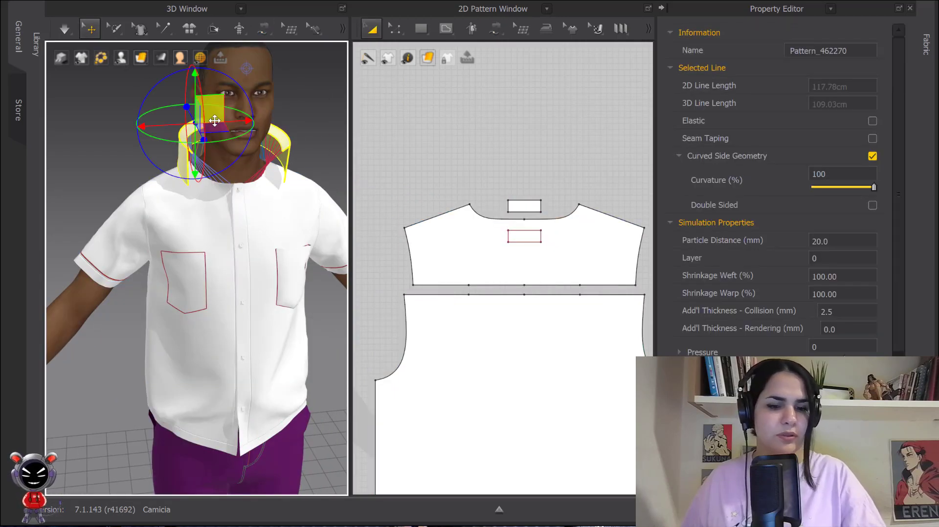
{"action": "left_click", "coordinate": [316, 124]}
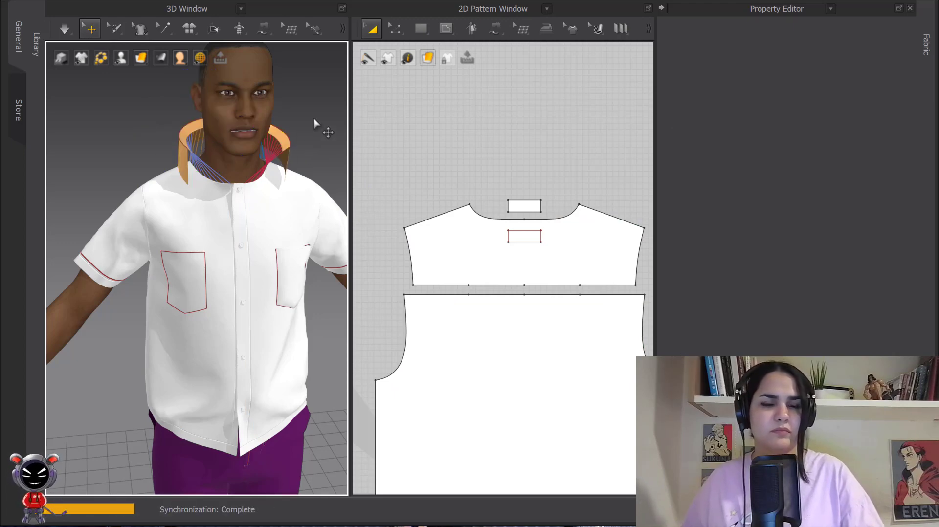
{"action": "key", "text": "space"}
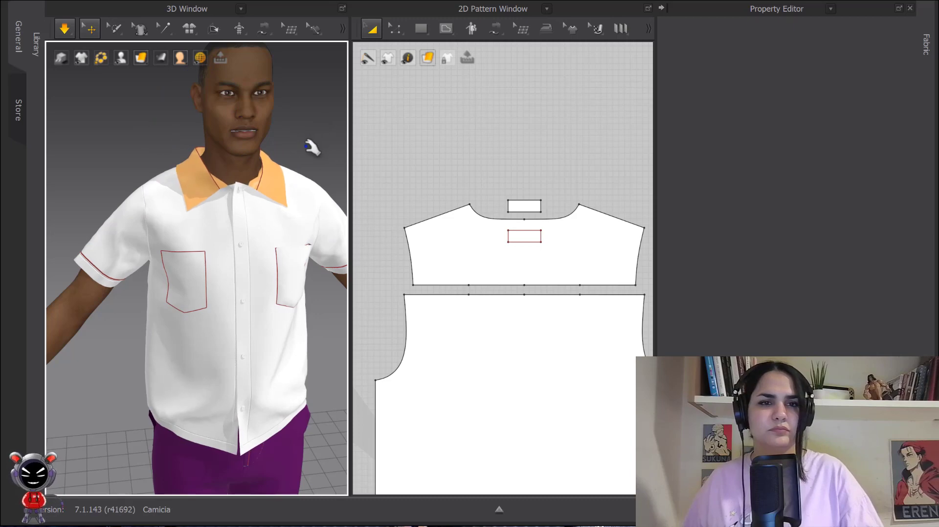
Remove the hardening from the collar and check the shirt's fit on the whole avatar.
{"action": "left_click", "coordinate": [287, 199]}
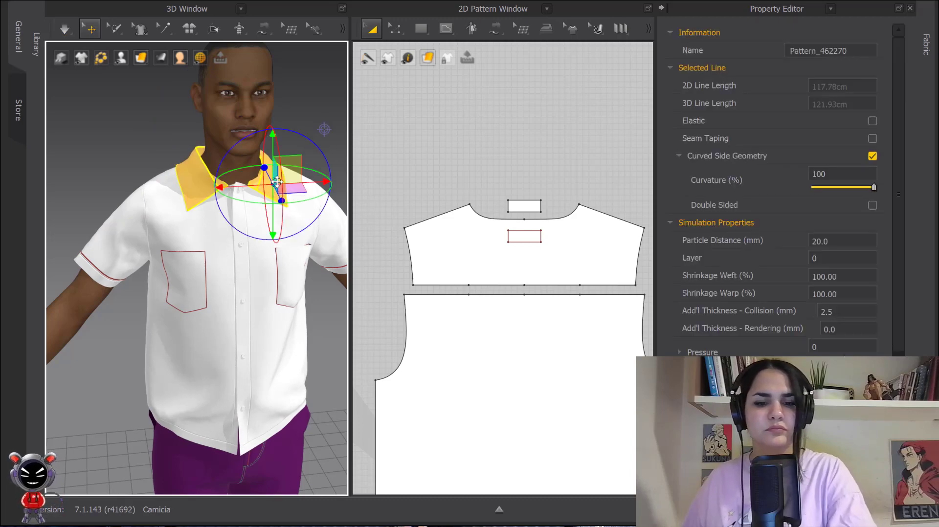
{"action": "left_click", "coordinate": [310, 135]}
{"action": "middle_click_drag", "start_coordinate": [310, 136], "coordinate": [254, 56]}
{"action": "scroll", "coordinate": [252, 109], "scroll_direction": "down", "scroll_amount": 2}
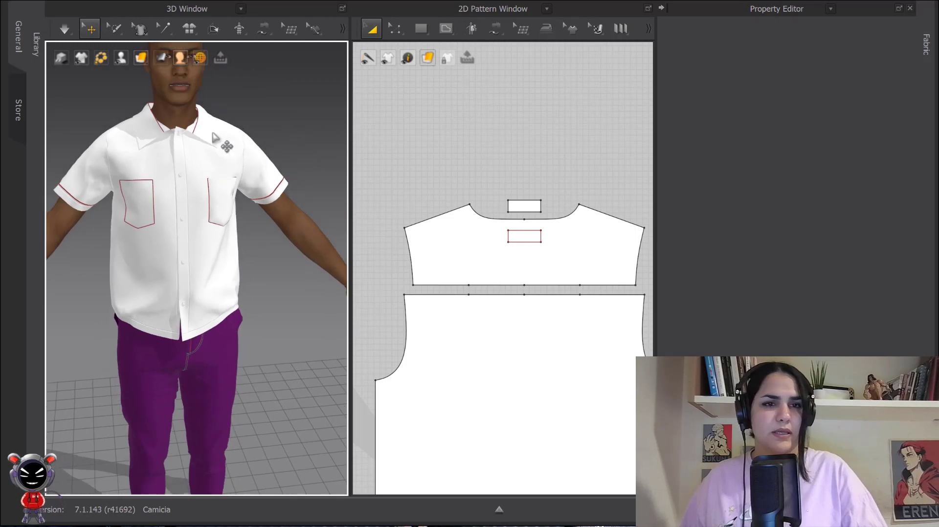
{"action": "right_click_drag", "start_coordinate": [222, 143], "coordinate": [179, 130]}
{"action": "scroll", "coordinate": [179, 130], "scroll_direction": "down", "scroll_amount": 5}
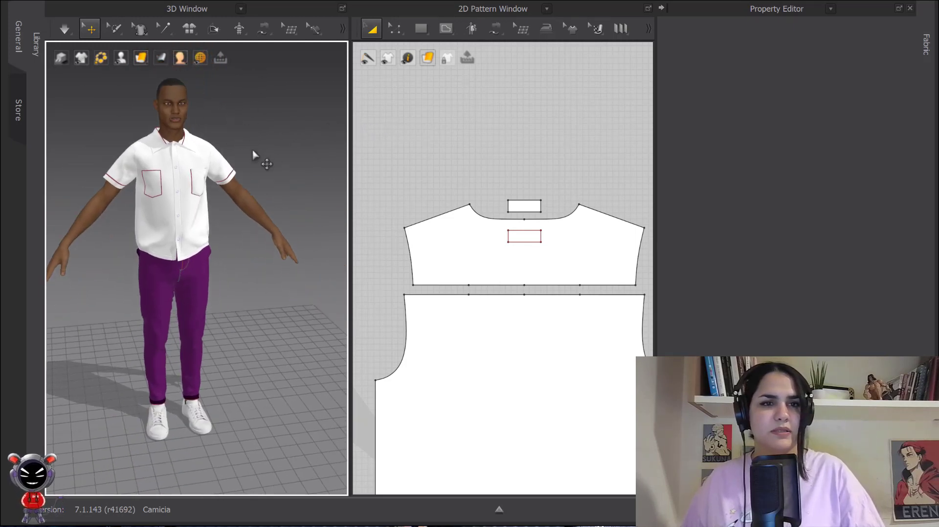
Collapse the Property Editor and bring all of the shirt's pattern pieces into view.
{"action": "middle_click_drag", "start_coordinate": [462, 156], "coordinate": [501, 142]}
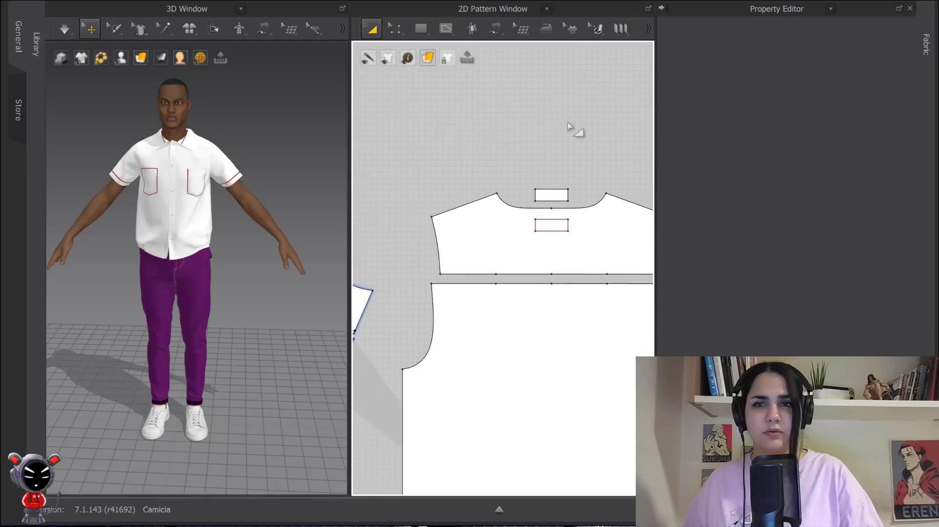
{"action": "left_click", "coordinate": [661, 8]}
{"action": "scroll", "coordinate": [692, 122], "scroll_direction": "down", "scroll_amount": 8}
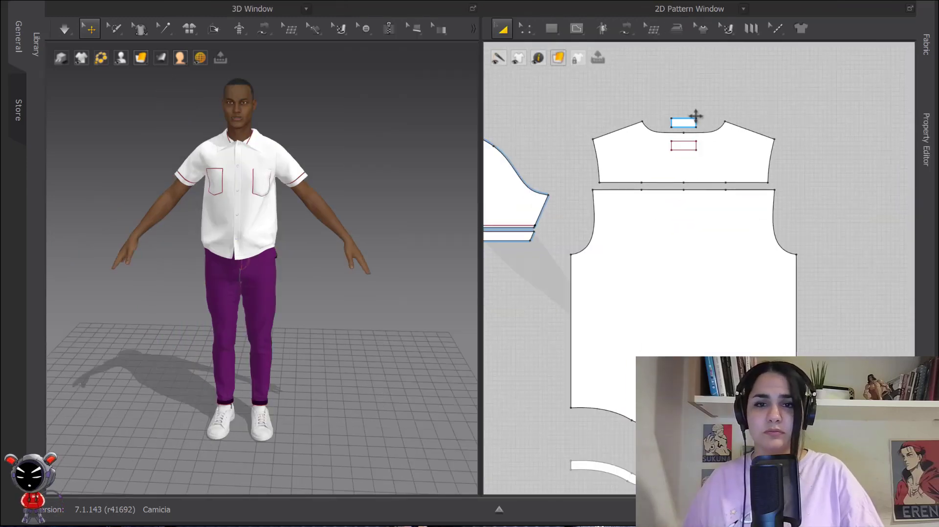
{"action": "middle_click_drag", "start_coordinate": [743, 174], "coordinate": [741, 165]}
{"action": "scroll", "coordinate": [724, 171], "scroll_direction": "down", "scroll_amount": 3}
{"action": "middle_click_drag", "start_coordinate": [656, 178], "coordinate": [767, 206]}
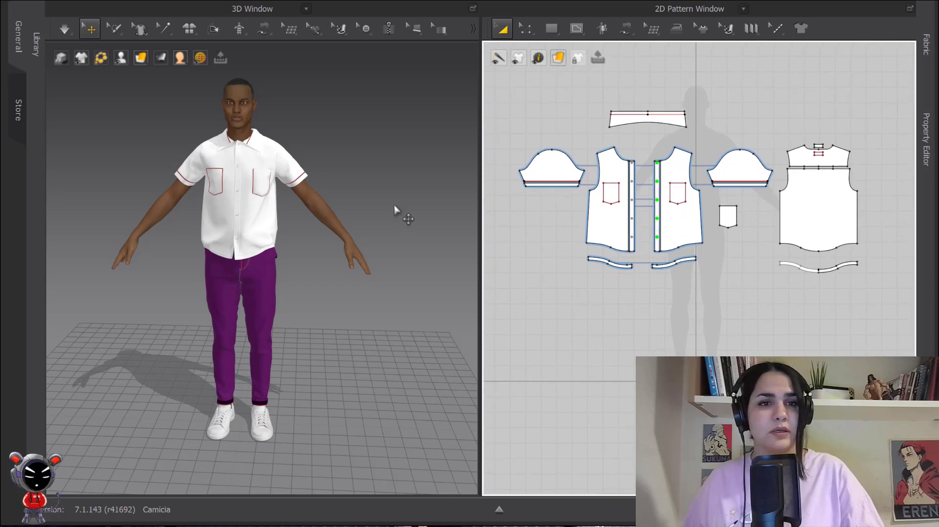